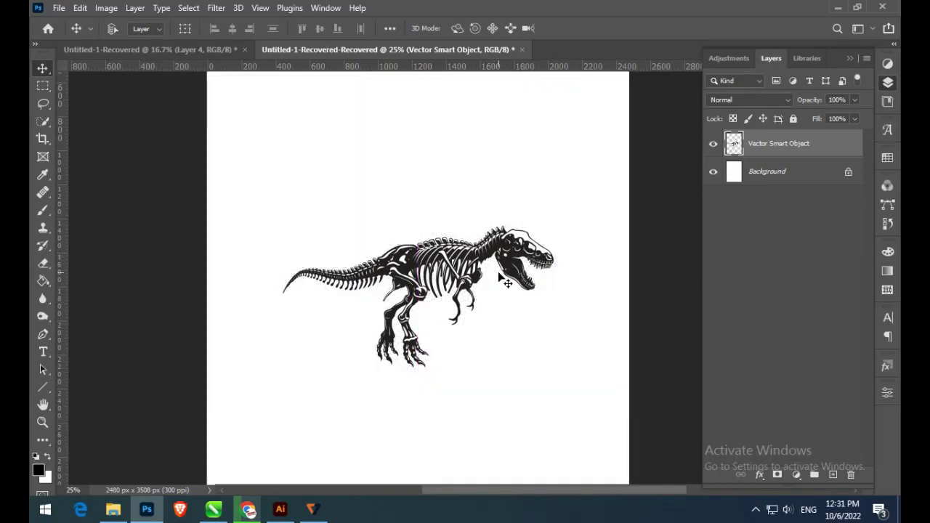
Step: Load the dinosaur skeleton's shape as a selection and expand it outward
{"action": "key", "text": "ctrl+plus"}
{"action": "left_click", "coordinate": [734, 144], "text": "ctrl"}
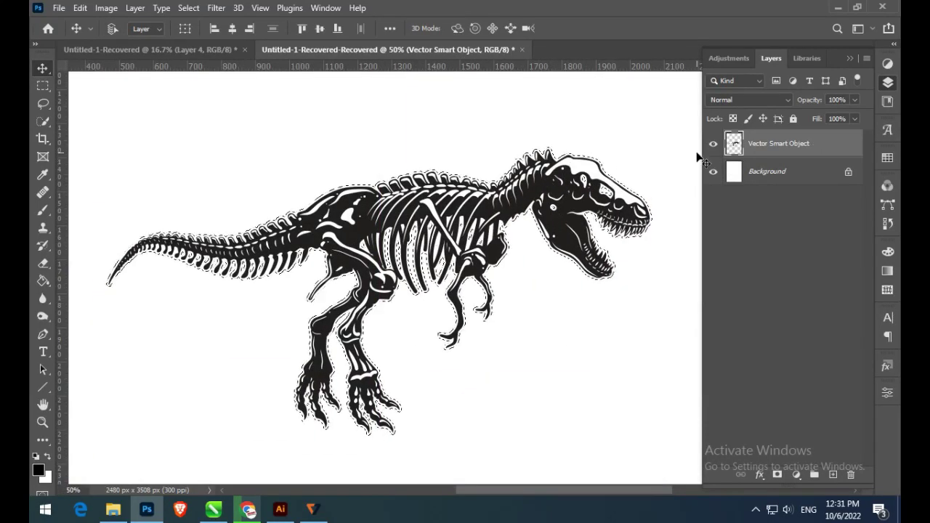
{"action": "left_click", "coordinate": [188, 8]}
{"action": "left_click", "coordinate": [341, 263]}
{"action": "key", "text": "Return"}
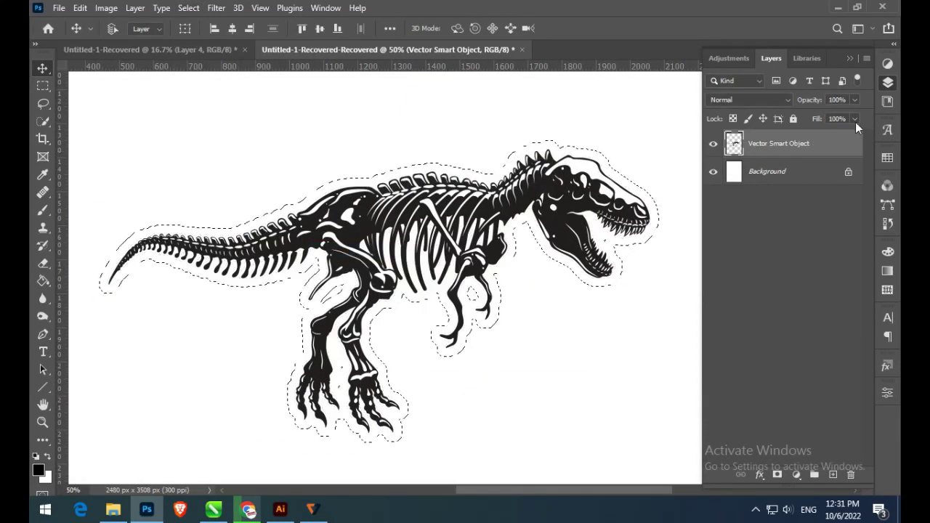
Step: Fill the expanded selection with white on a new Layer 1 below the skeleton
{"action": "double_click", "coordinate": [798, 61]}
{"action": "left_click", "coordinate": [816, 56]}
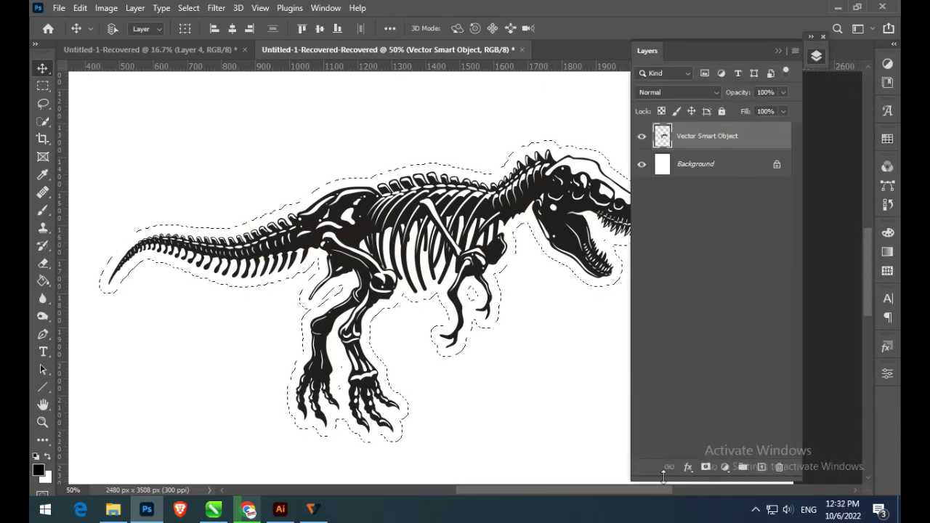
{"action": "left_click_drag", "start_coordinate": [663, 484], "coordinate": [663, 415]}
{"action": "left_click", "coordinate": [761, 403]}
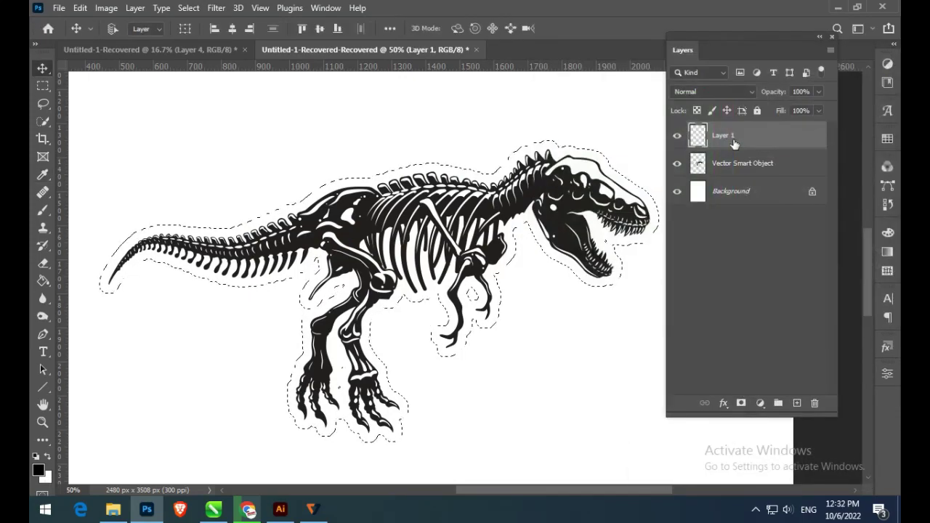
{"action": "key", "text": "ctrl+BackSpace"}
{"action": "key", "text": "ctrl+d"}
{"action": "key", "text": "ctrl+bracketleft"}
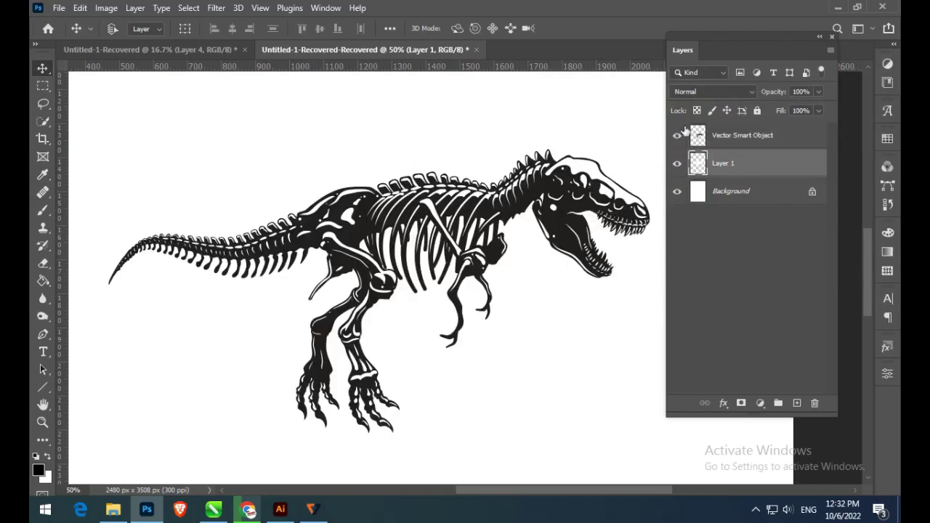
Step: Hide the skeleton and its white outline, then add an empty Layer 2
{"action": "left_click", "coordinate": [677, 192]}
{"action": "left_click", "coordinate": [676, 192]}
{"action": "left_click", "coordinate": [749, 142], "text": "shift"}
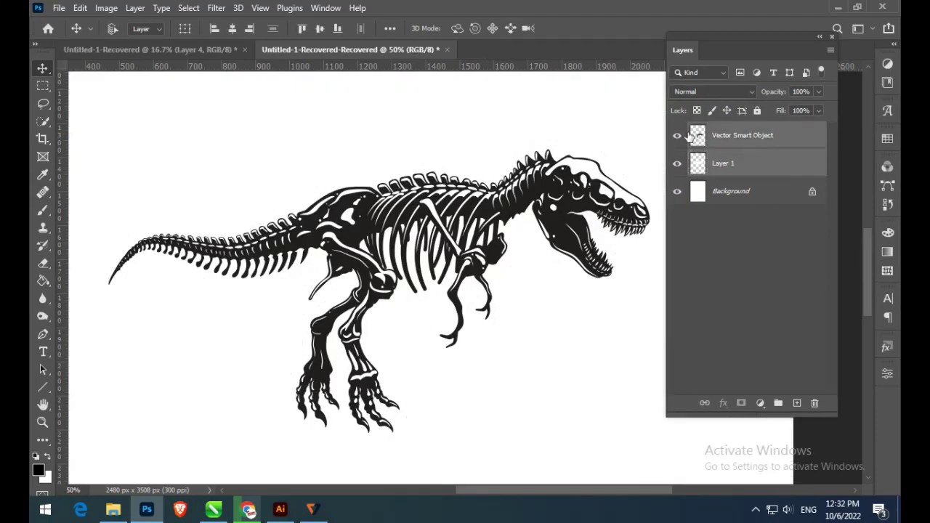
{"action": "left_click_drag", "start_coordinate": [676, 135], "coordinate": [678, 165]}
{"action": "left_click", "coordinate": [796, 402]}
Step: Draw a thin 2 px black diagonal Line 1 shape across the canvas
{"action": "key", "text": "ctrl+minus"}
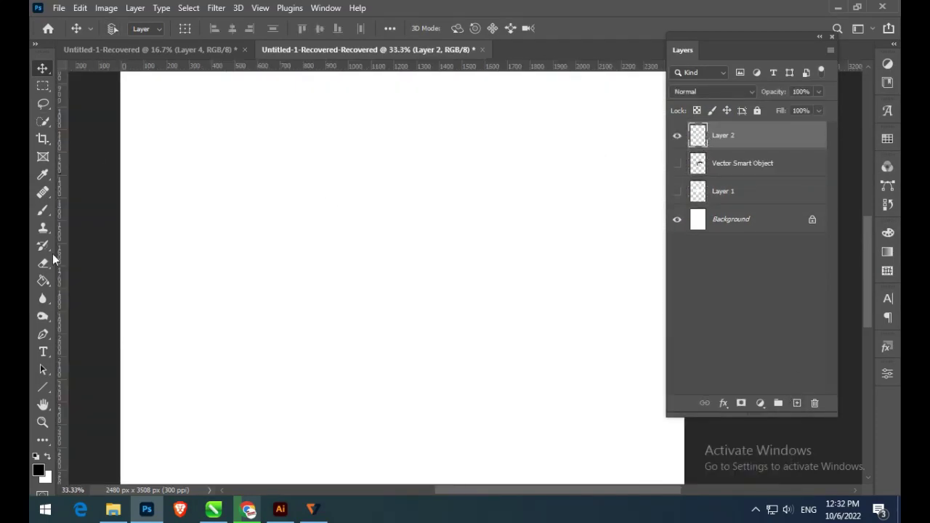
{"action": "key", "text": "u"}
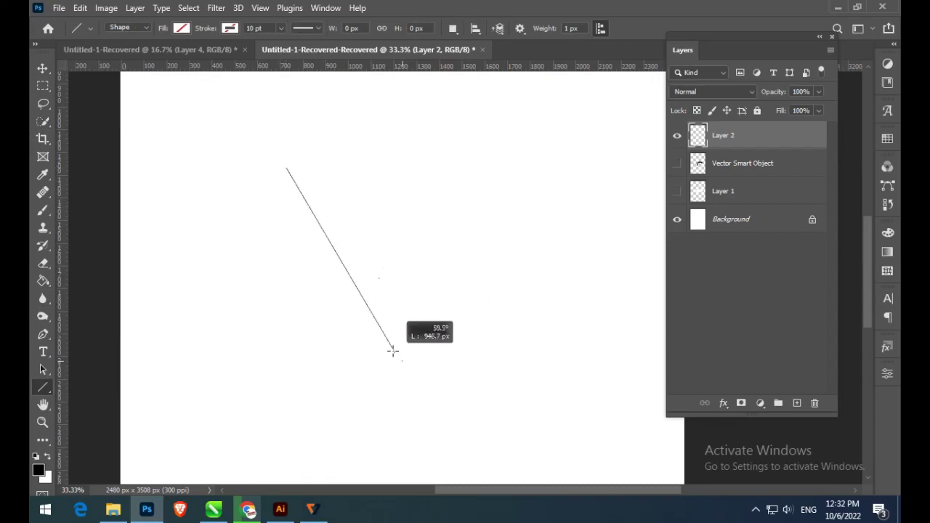
{"action": "left_click_drag", "start_coordinate": [429, 334], "coordinate": [422, 358]}
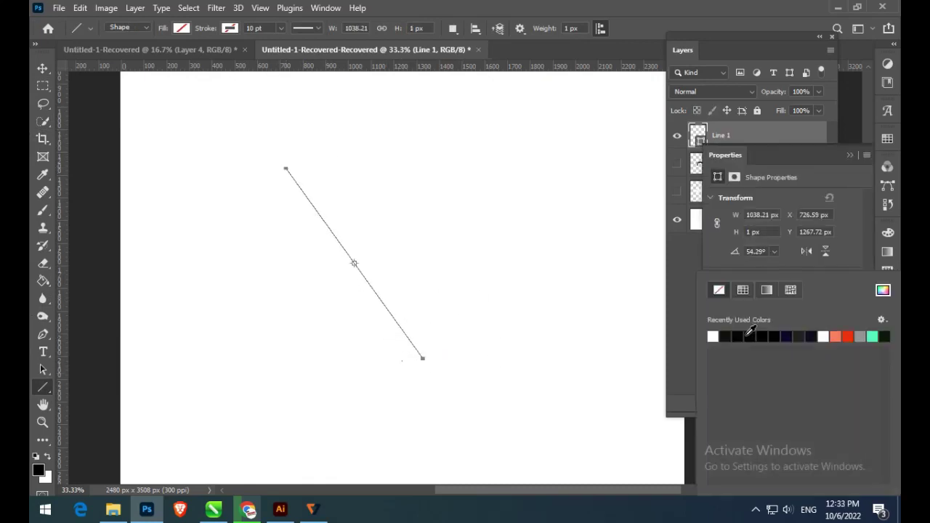
{"action": "left_click", "coordinate": [752, 232]}
{"action": "type", "text": "2"}
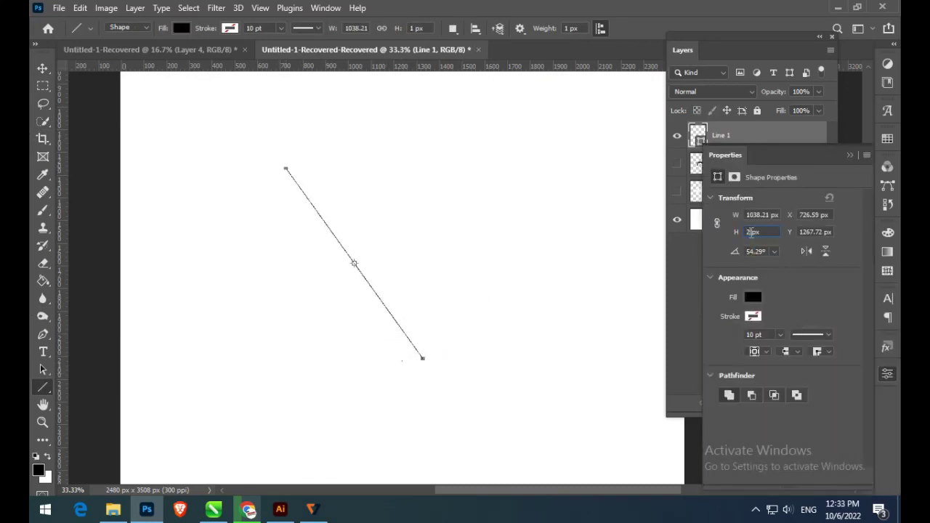
{"action": "left_click", "coordinate": [680, 303]}
{"action": "key", "text": "v"}
{"action": "key", "text": "ctrl+plus"}
{"action": "left_click", "coordinate": [342, 301]}
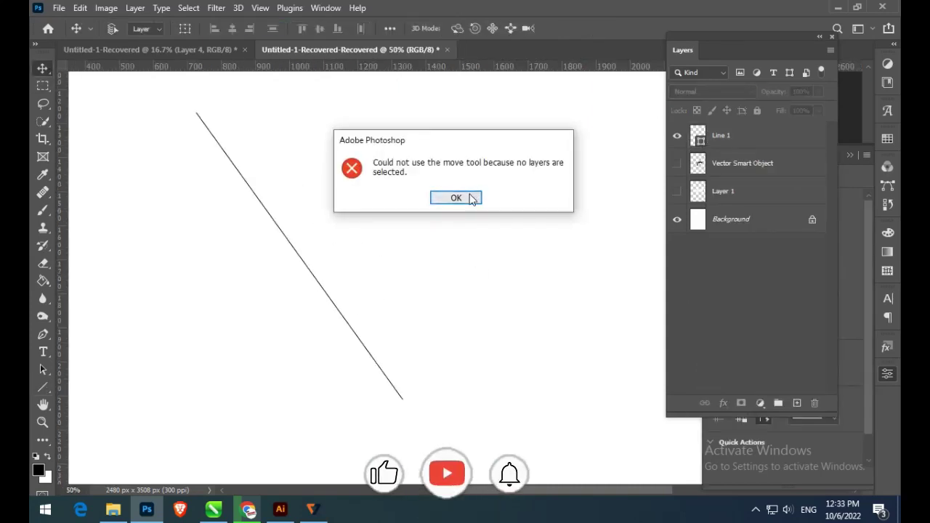
Step: Shift the line right and apply a Pond Ripples ZigZag filter as a smart filter
{"action": "key", "text": "Return"}
{"action": "left_click_drag", "start_coordinate": [303, 270], "coordinate": [401, 276]}
{"action": "left_click", "coordinate": [216, 8]}
{"action": "mouse_move", "coordinate": [229, 217]}
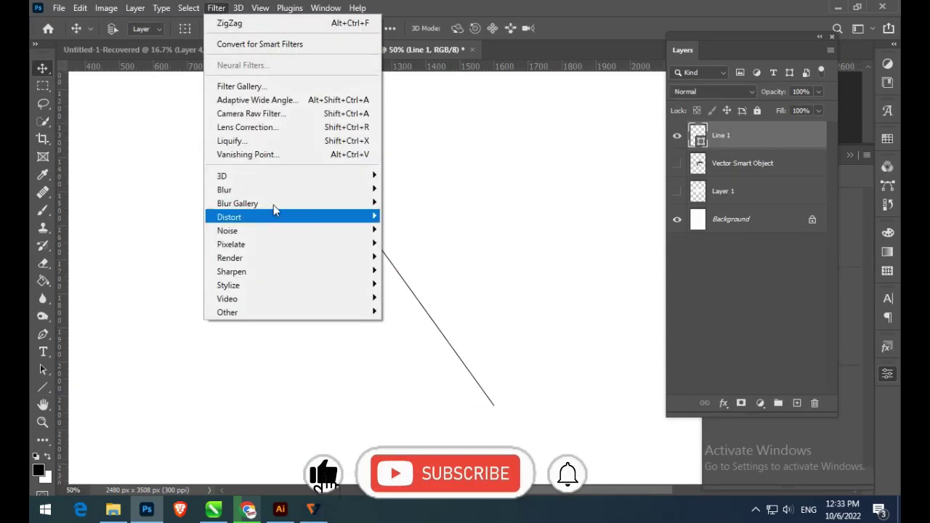
{"action": "left_click", "coordinate": [406, 325]}
{"action": "left_click", "coordinate": [458, 200]}
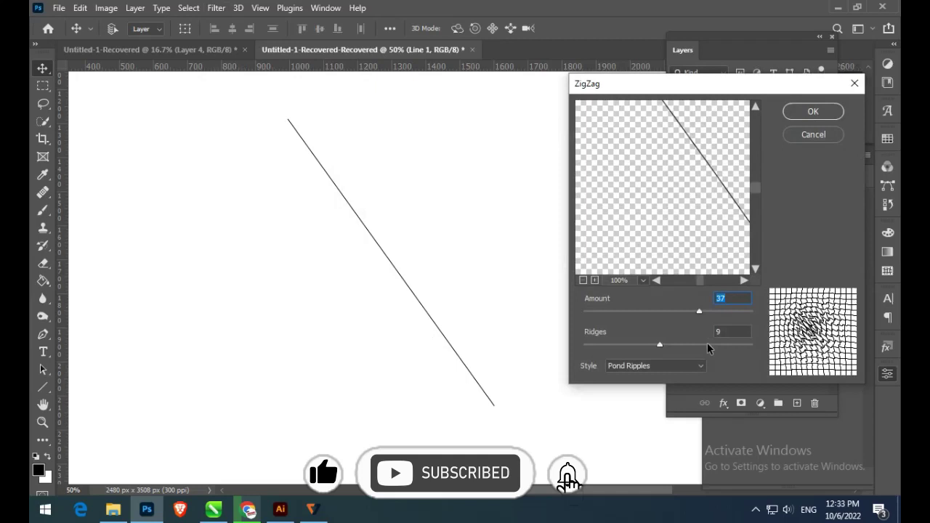
{"action": "left_click", "coordinate": [595, 280]}
{"action": "mouse_move", "coordinate": [660, 345]}
{"action": "left_mouse_down"}
{"action": "mouse_move", "coordinate": [615, 345]}
{"action": "mouse_move", "coordinate": [639, 344]}
{"action": "left_mouse_up"}
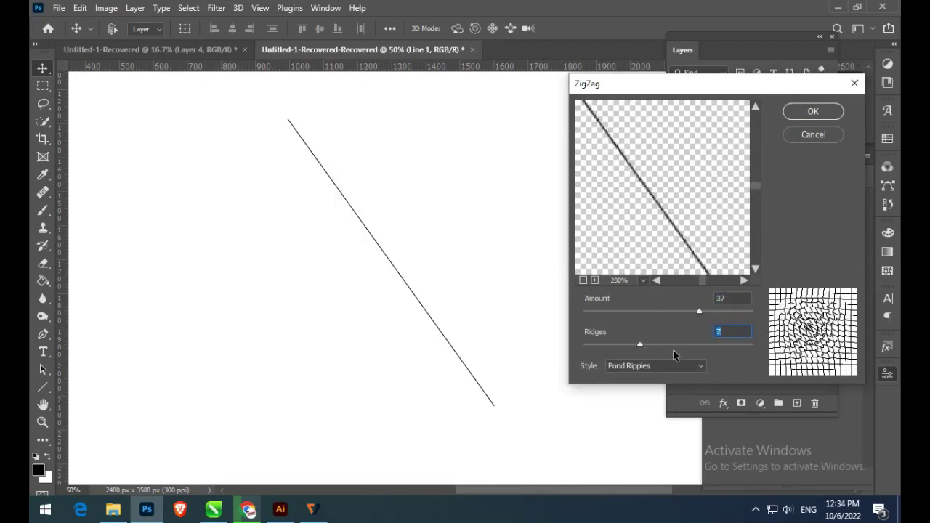
{"action": "left_click", "coordinate": [812, 116]}
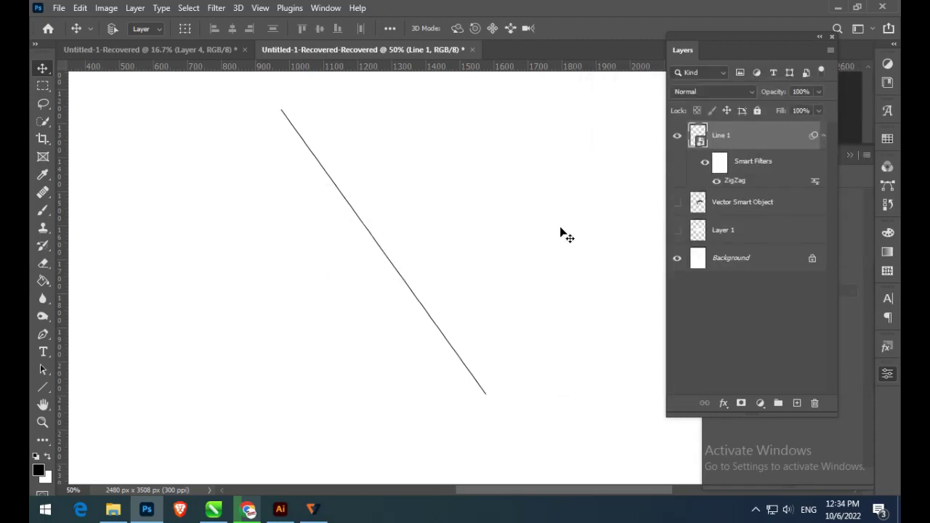
Step: Apply a second ZigZag filter in Out From Center style with a lower amount
{"action": "left_click", "coordinate": [215, 7]}
{"action": "left_click", "coordinate": [405, 326]}
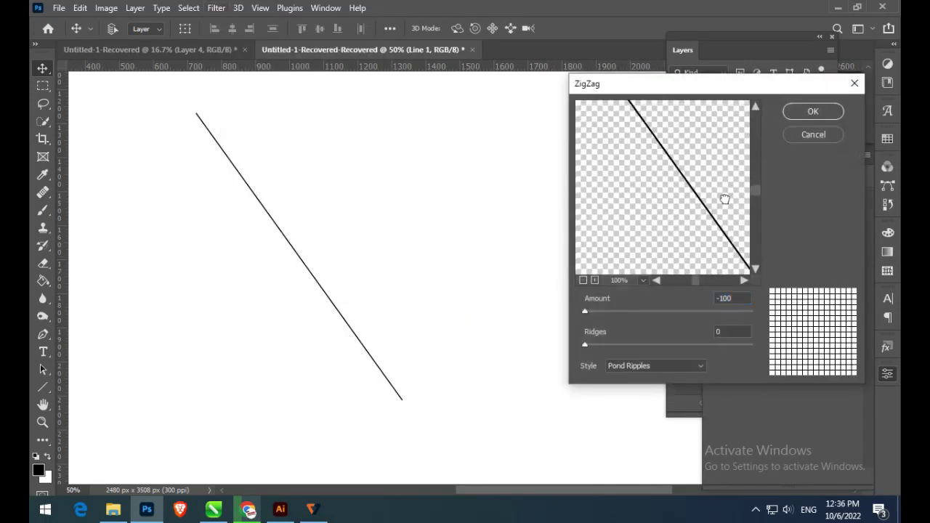
{"action": "left_click", "coordinate": [654, 365]}
{"action": "left_click", "coordinate": [633, 389]}
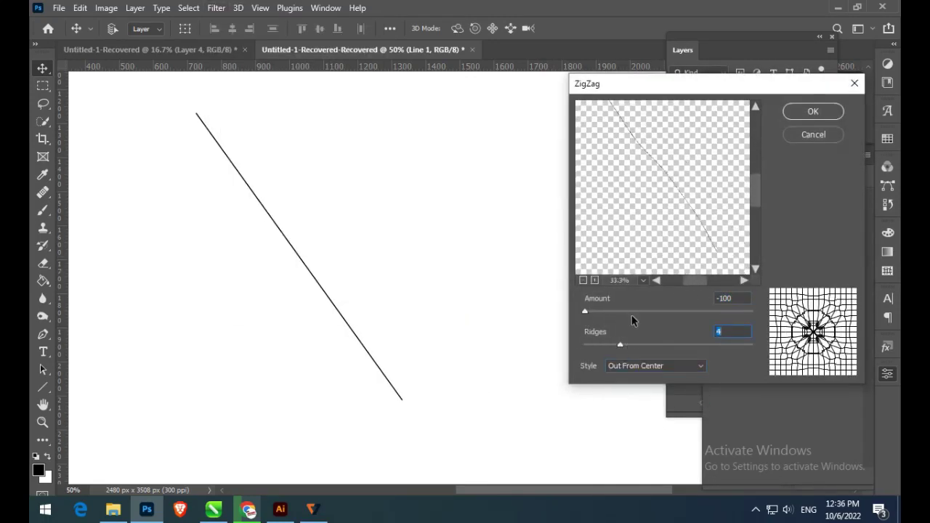
{"action": "left_click_drag", "start_coordinate": [632, 314], "coordinate": [653, 313]}
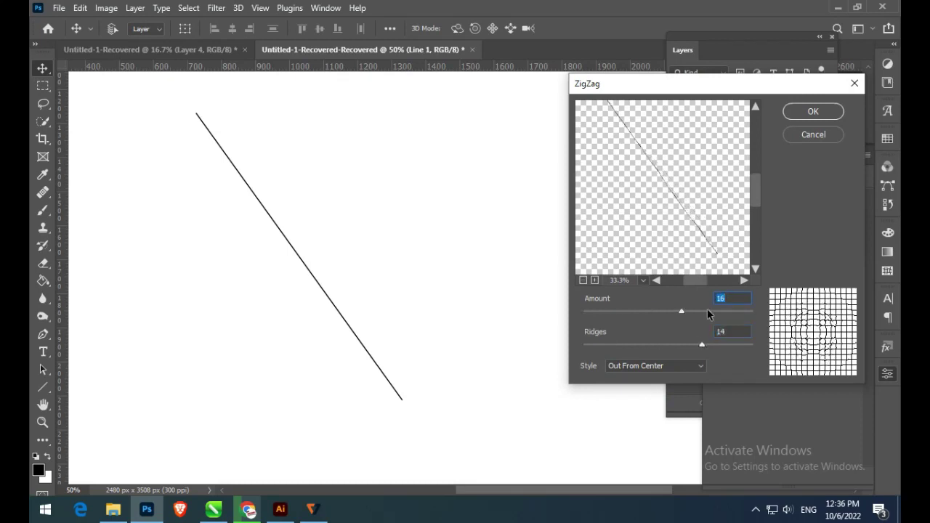
{"action": "left_click", "coordinate": [803, 115]}
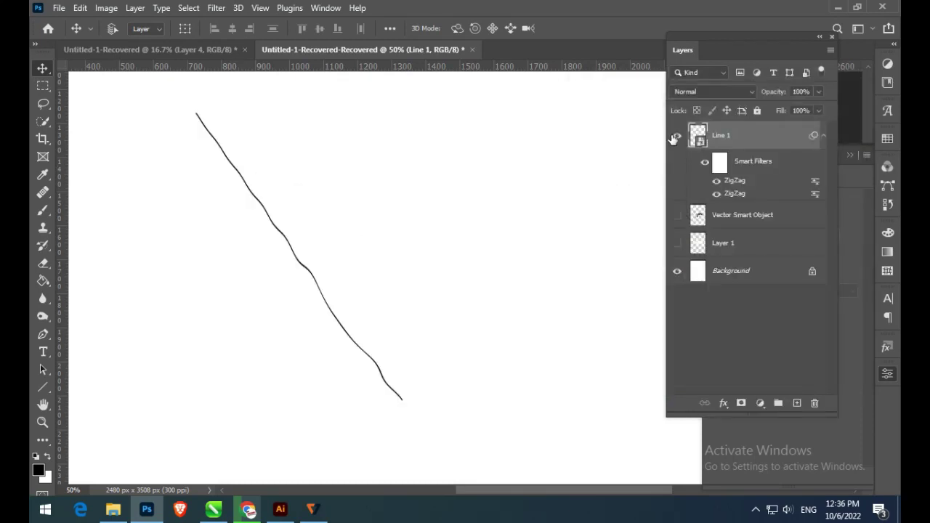
{"action": "right_click", "coordinate": [756, 136]}
Step: Rasterize the wavy line, rotate it 15°, and repeat rotated copies into a radial fan
{"action": "left_click", "coordinate": [671, 269]}
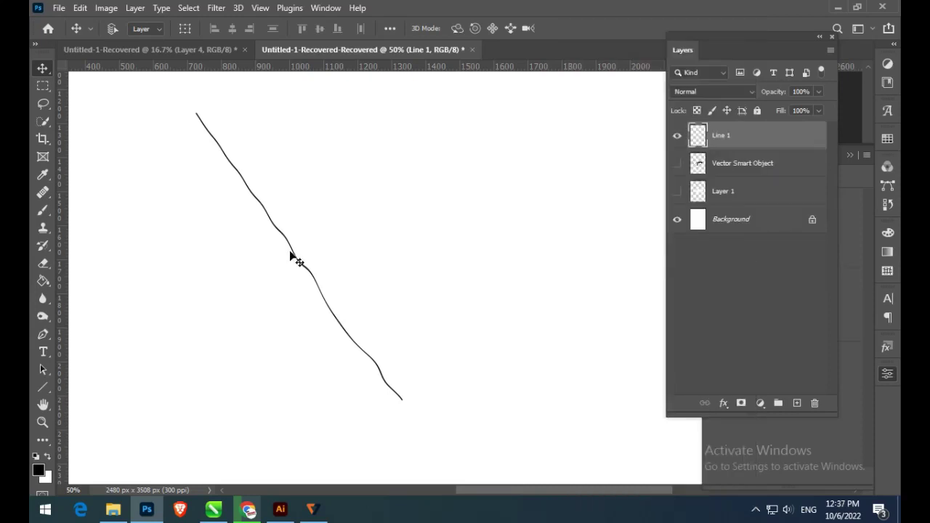
{"action": "left_click_drag", "start_coordinate": [305, 270], "coordinate": [397, 291]}
{"action": "key", "text": "ctrl+t"}
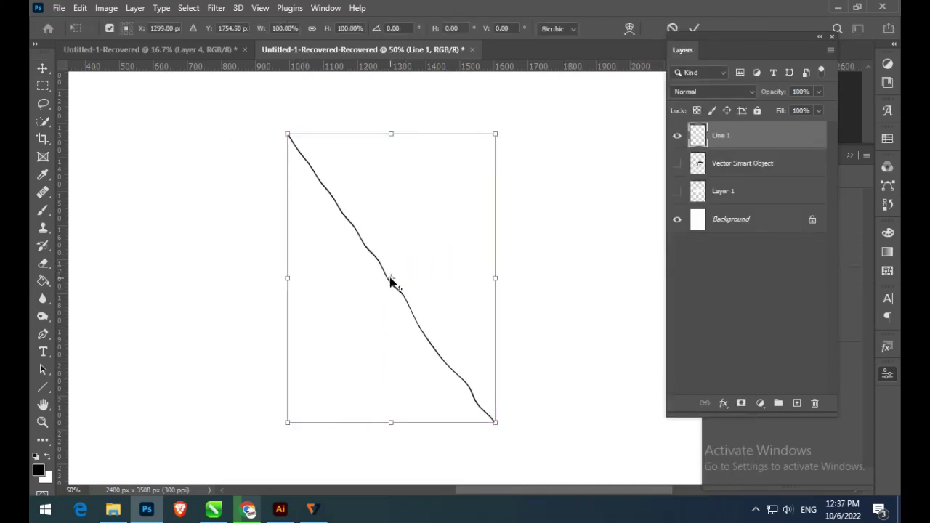
{"action": "type", "text": "15"}
{"action": "key", "text": "Return"}
{"action": "key", "text": "Return"}
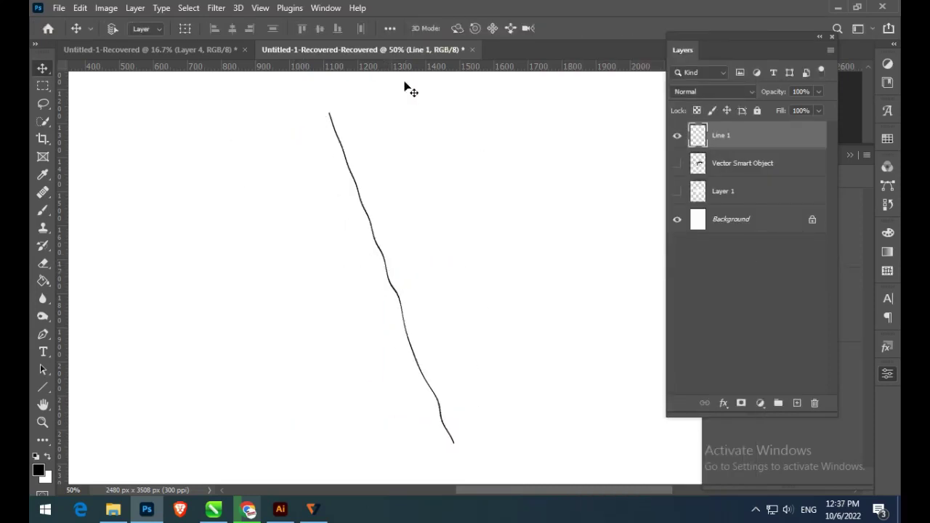
{"action": "key", "text": "ctrl+alt+shift+t"}
{"action": "key", "text": "ctrl+alt+shift+t"}
{"action": "key", "text": "ctrl+alt+shift+t"}
{"action": "key", "text": "ctrl+alt+shift+t"}
{"action": "key", "text": "ctrl+alt+shift+t"}
{"action": "key", "text": "ctrl+alt+shift+t"}
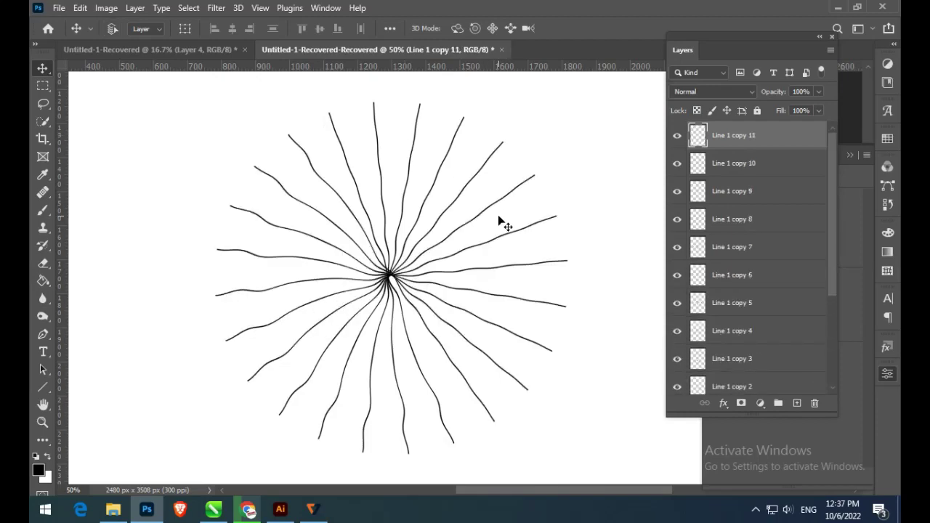
Step: Group the line layers into Group 1 below Layer 1 and unhide the skeleton and outline
{"action": "key", "text": "ctrl+minus"}
{"action": "scroll", "coordinate": [756, 291], "scroll_direction": "down", "scroll_amount": 5}
{"action": "left_click", "coordinate": [734, 268], "text": "shift"}
{"action": "key", "text": "ctrl+g"}
{"action": "double_click", "coordinate": [793, 130]}
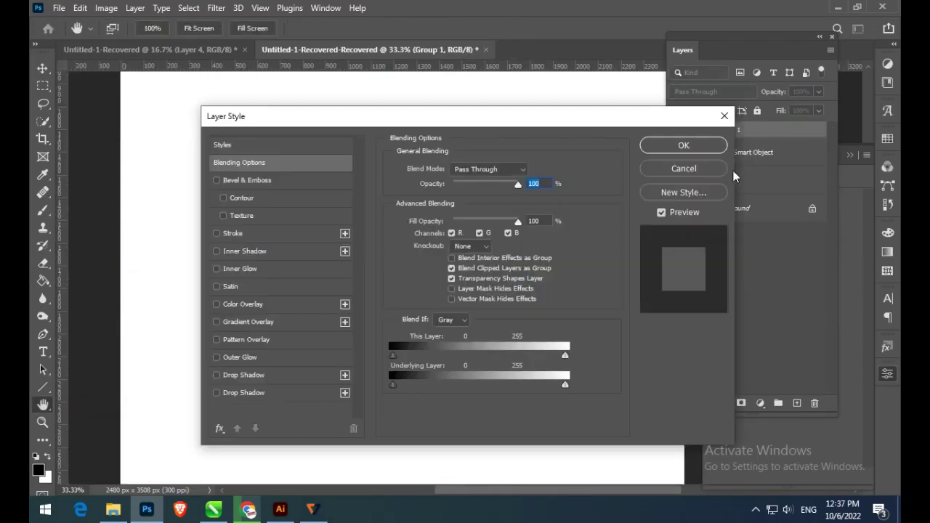
{"action": "key", "text": "Escape"}
{"action": "double_click", "coordinate": [754, 140]}
{"action": "left_click", "coordinate": [705, 167]}
{"action": "left_click_drag", "start_coordinate": [761, 133], "coordinate": [684, 186]}
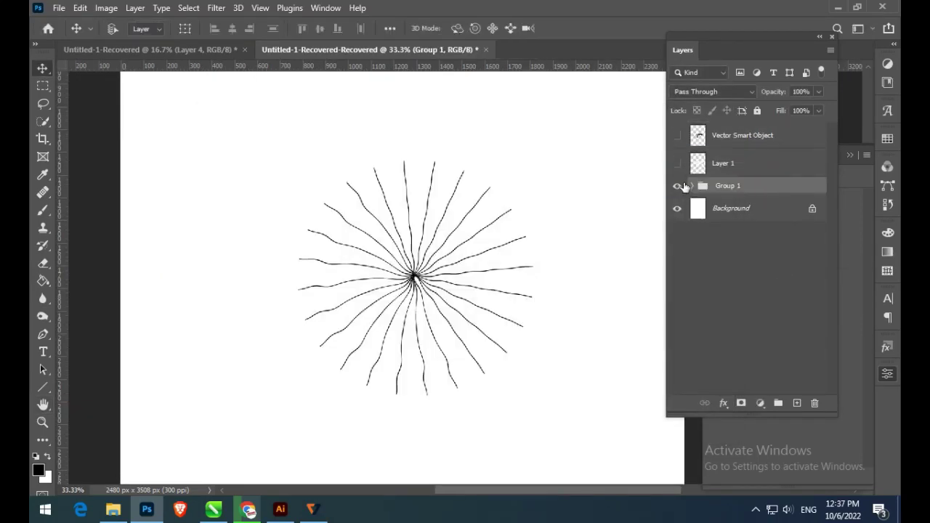
{"action": "left_click", "coordinate": [678, 163]}
{"action": "left_click", "coordinate": [677, 135]}
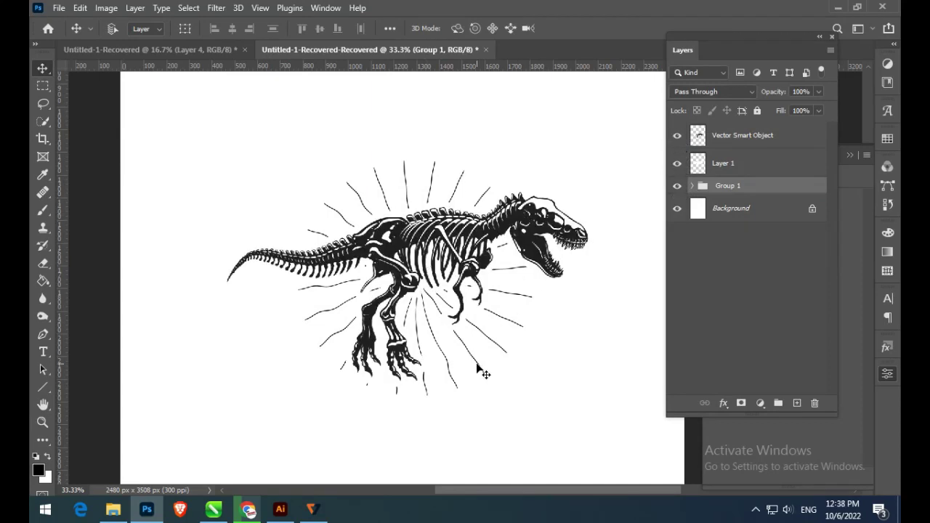
Step: Enlarge the Group 1 rays around the skeleton and zoom out to 25%
{"action": "key", "text": "ctrl+t"}
{"action": "left_click_drag", "start_coordinate": [556, 391], "coordinate": [572, 417]}
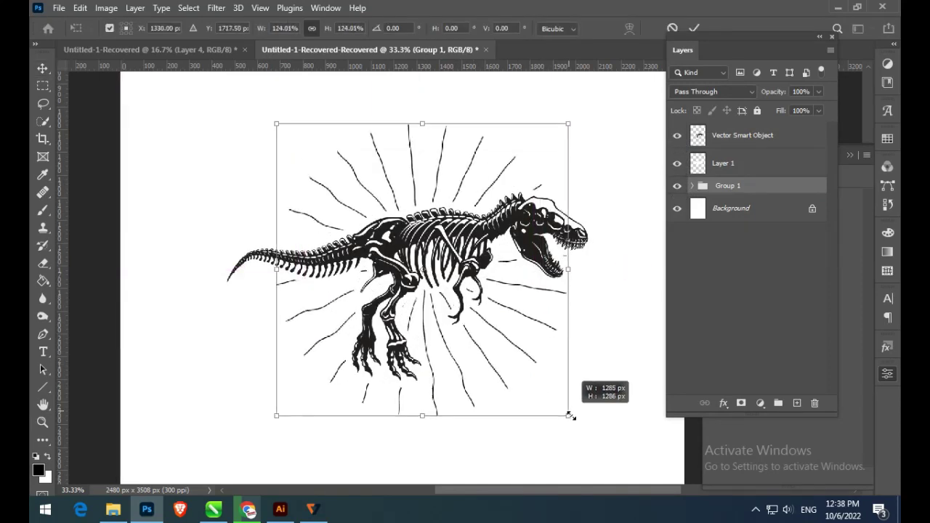
{"action": "key", "text": "Return"}
{"action": "key", "text": "ctrl+minus"}
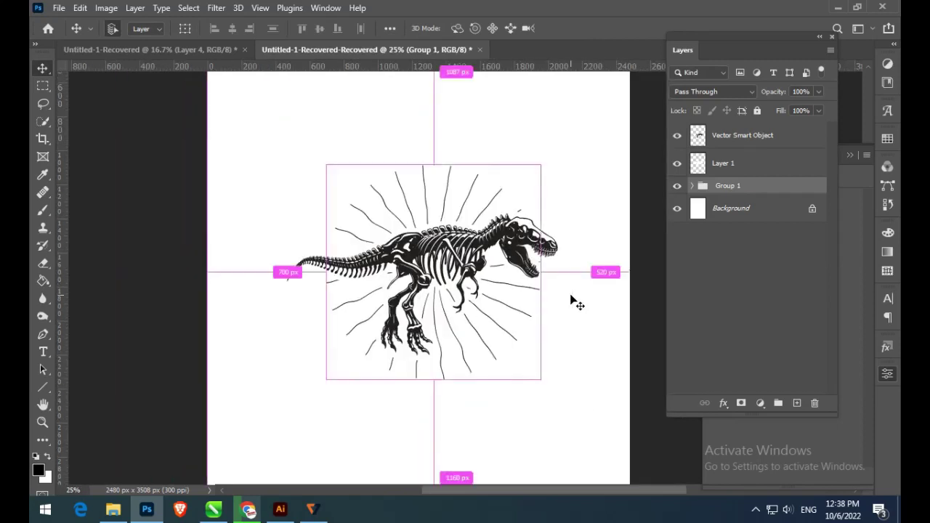
Step: Type a 48 pt DINOSAURS headline and move it just above the skeleton
{"action": "left_click", "coordinate": [43, 352]}
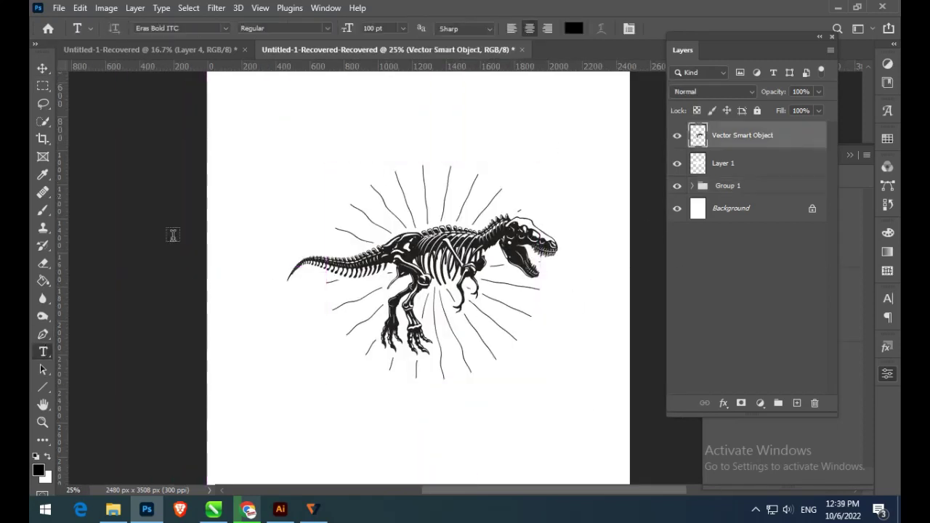
{"action": "left_click", "coordinate": [391, 143]}
{"action": "left_click", "coordinate": [403, 27]}
{"action": "left_click", "coordinate": [385, 181]}
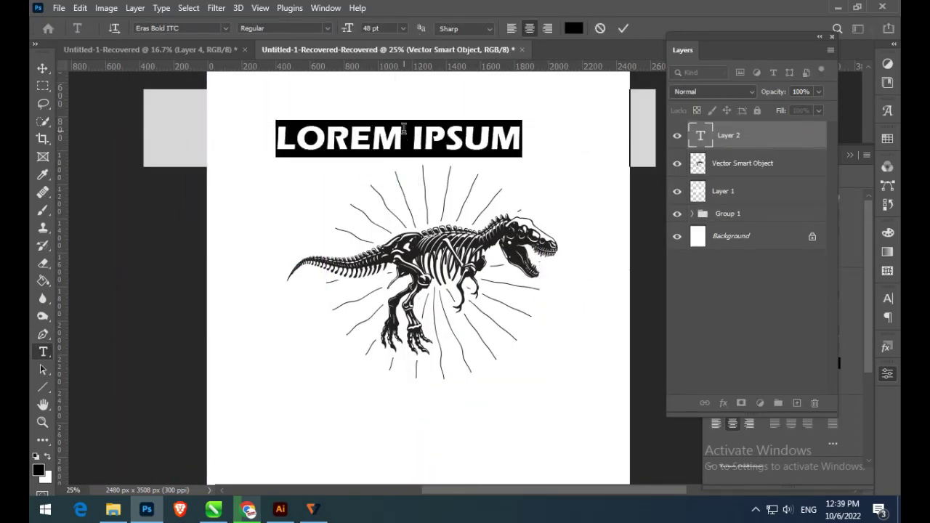
{"action": "type", "text": "DINOSAURS"}
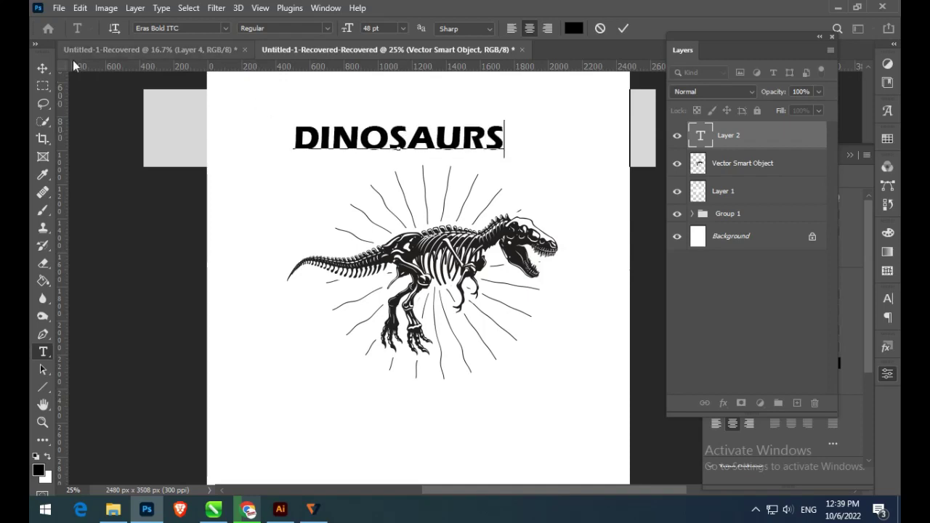
{"action": "left_click", "coordinate": [43, 68]}
{"action": "left_click_drag", "start_coordinate": [400, 139], "coordinate": [439, 160]}
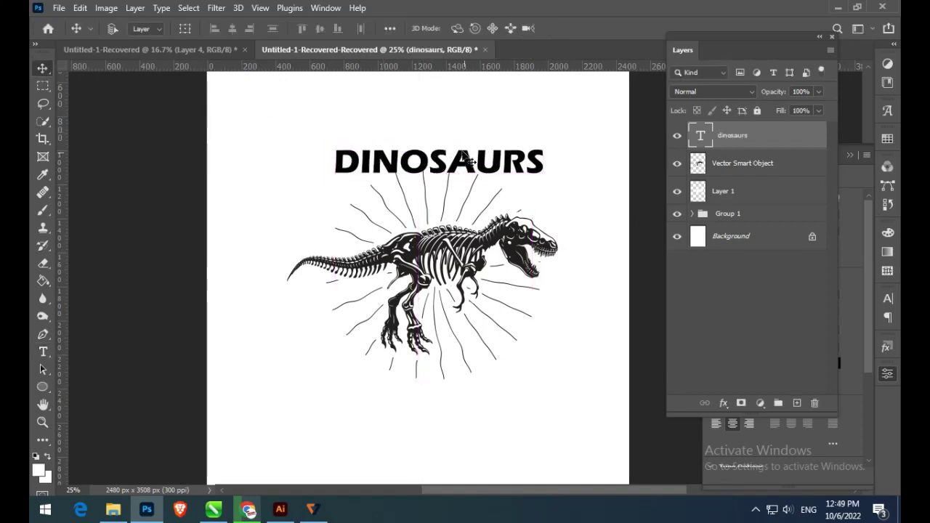
{"action": "double_click", "coordinate": [512, 168]}
{"action": "key", "text": "ctrl+c"}
Step: Hide the flat DINOSAURS layer and draw a circle path centred over the skeleton
{"action": "left_click", "coordinate": [677, 136]}
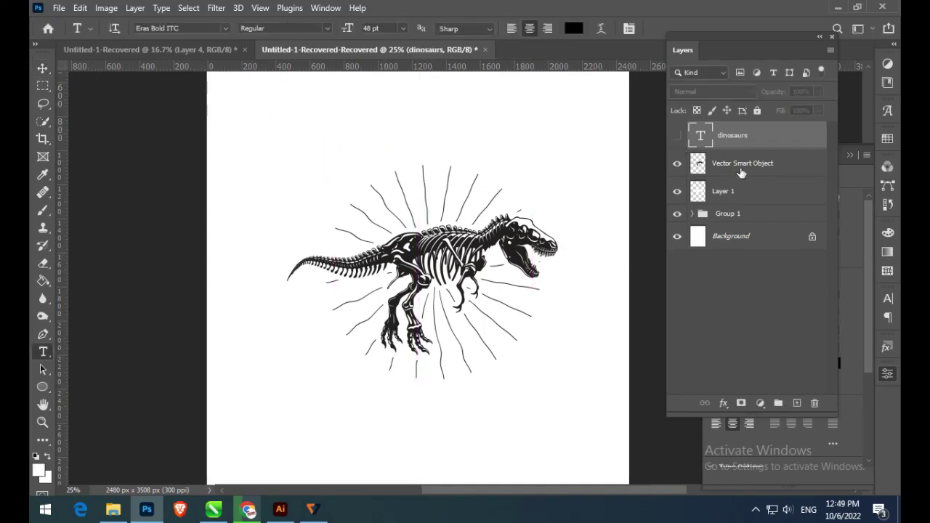
{"action": "key", "text": "u"}
{"action": "left_click_drag", "start_coordinate": [333, 179], "coordinate": [607, 401]}
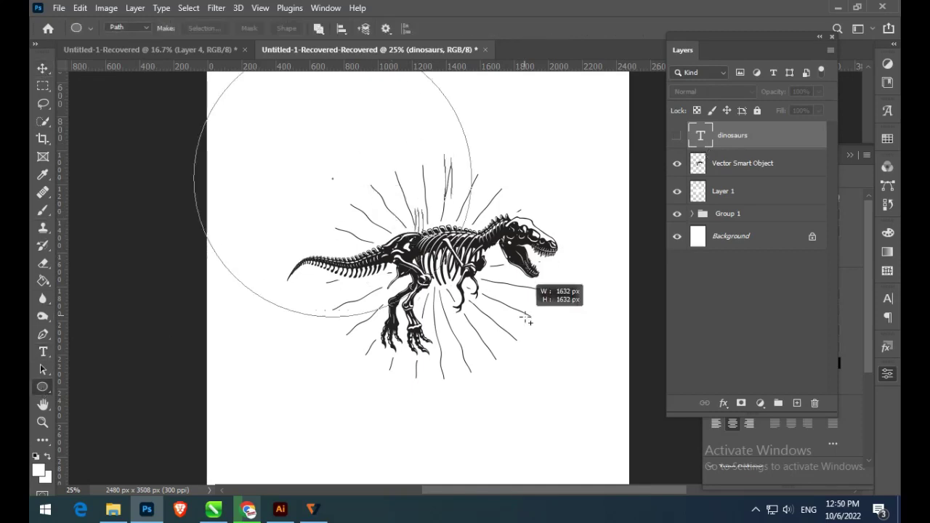
{"action": "key", "text": "v"}
{"action": "left_click_drag", "start_coordinate": [396, 174], "coordinate": [405, 203]}
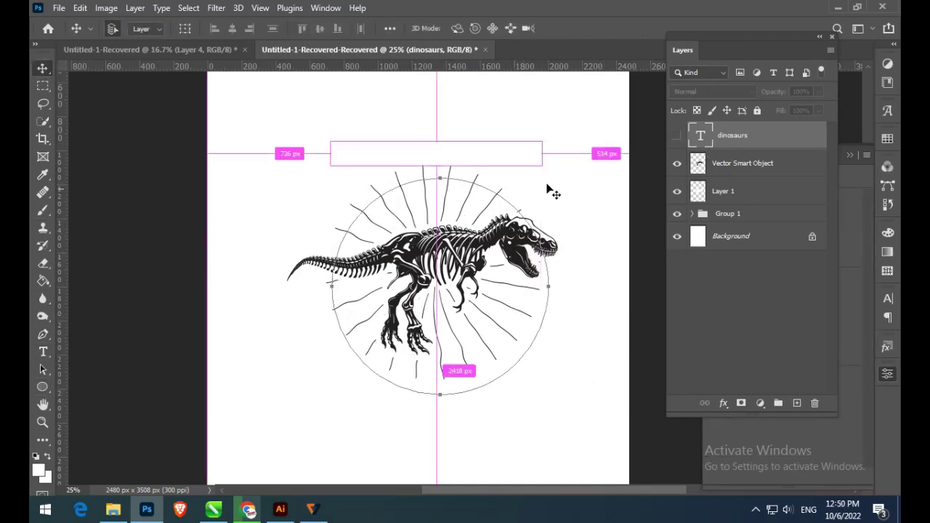
Step: Paste DINOSAURS as type along the circle path and nudge it into place
{"action": "key", "text": "t"}
{"action": "left_click", "coordinate": [390, 189]}
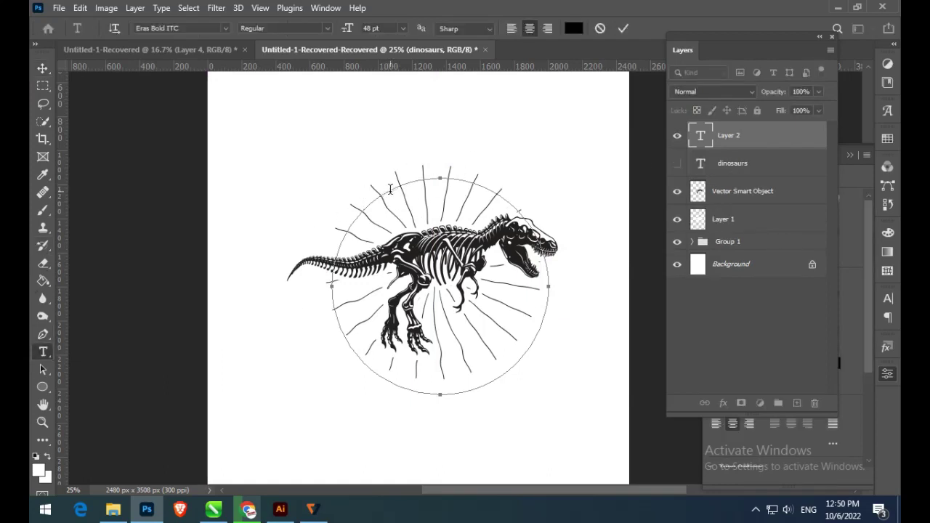
{"action": "key", "text": "ctrl+v"}
{"action": "key", "text": "ctrl+Return"}
{"action": "key", "text": "v"}
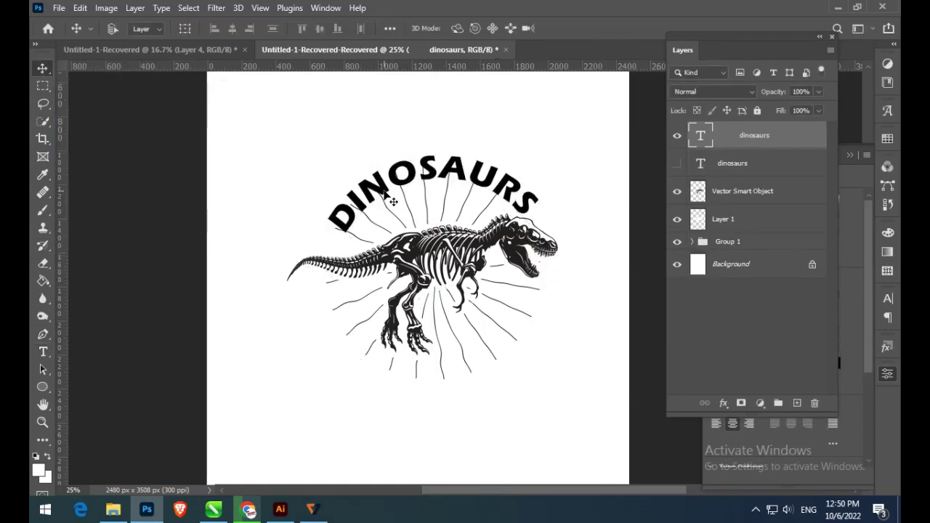
{"action": "left_click_drag", "start_coordinate": [392, 181], "coordinate": [390, 189]}
Step: Fine-tune the arched DINOSAURS, shifting it slightly up and left
{"action": "key", "text": "t"}
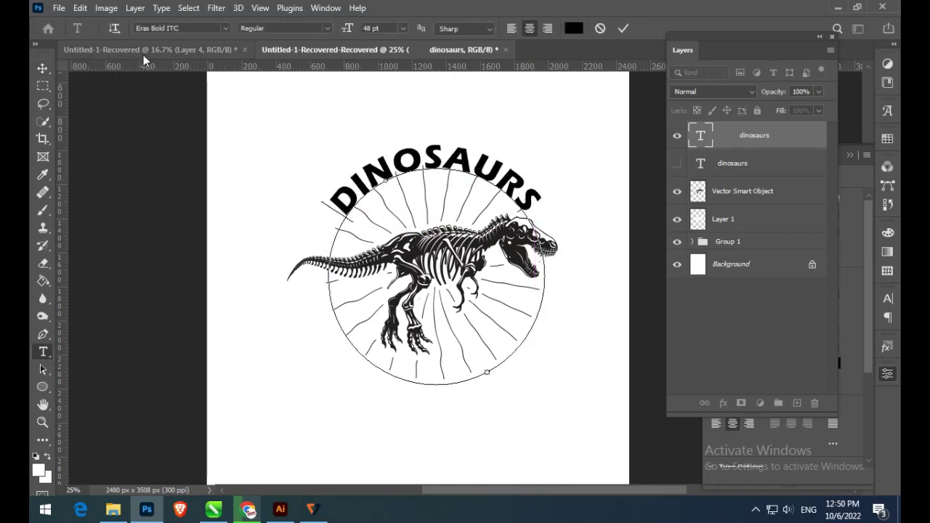
{"action": "key", "text": "v"}
{"action": "double_click", "coordinate": [496, 157]}
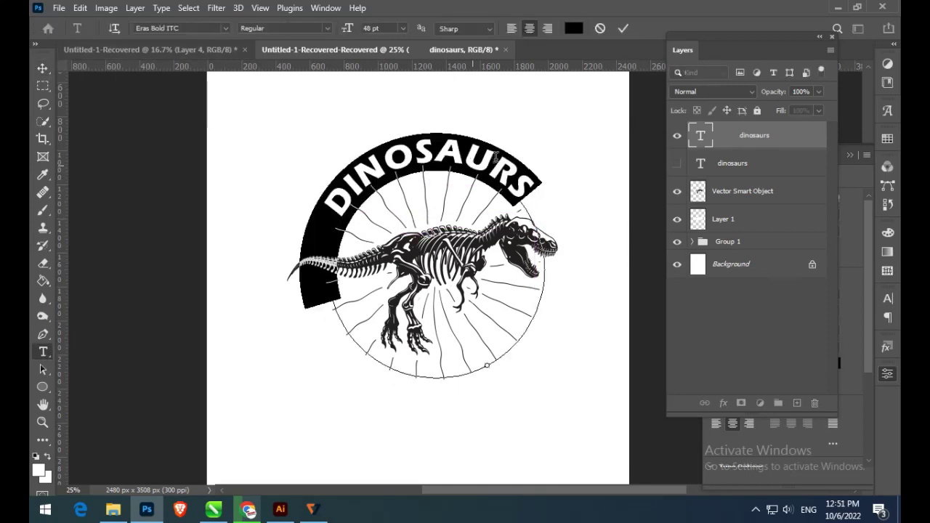
{"action": "left_click", "coordinate": [732, 163]}
{"action": "key", "text": "v"}
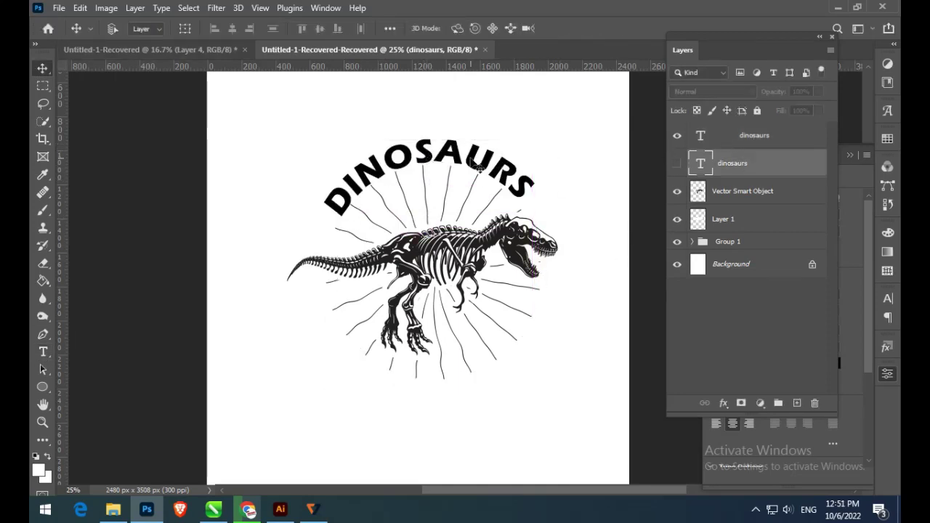
{"action": "double_click", "coordinate": [478, 167]}
{"action": "key", "text": "Escape"}
{"action": "left_click_drag", "start_coordinate": [429, 158], "coordinate": [426, 155]}
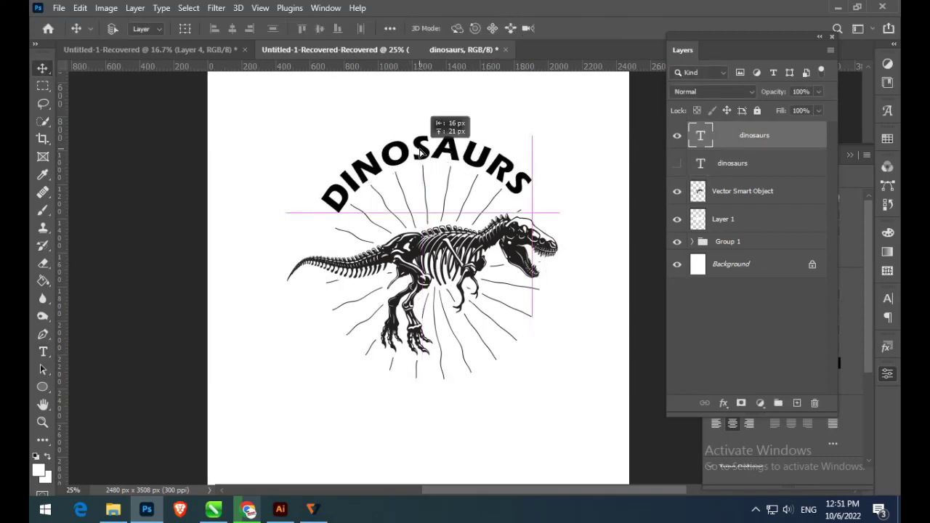
Step: Type 'PLANED EARTH, MESOZOICERA' at 24 pt and centre it below the skeleton
{"action": "key", "text": "t"}
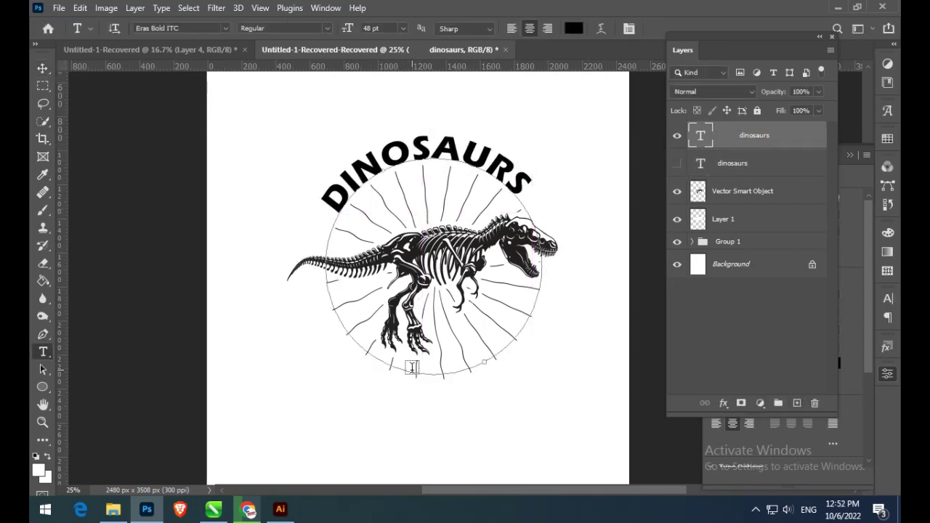
{"action": "left_click", "coordinate": [411, 367]}
{"action": "type", "text": "PLA"}
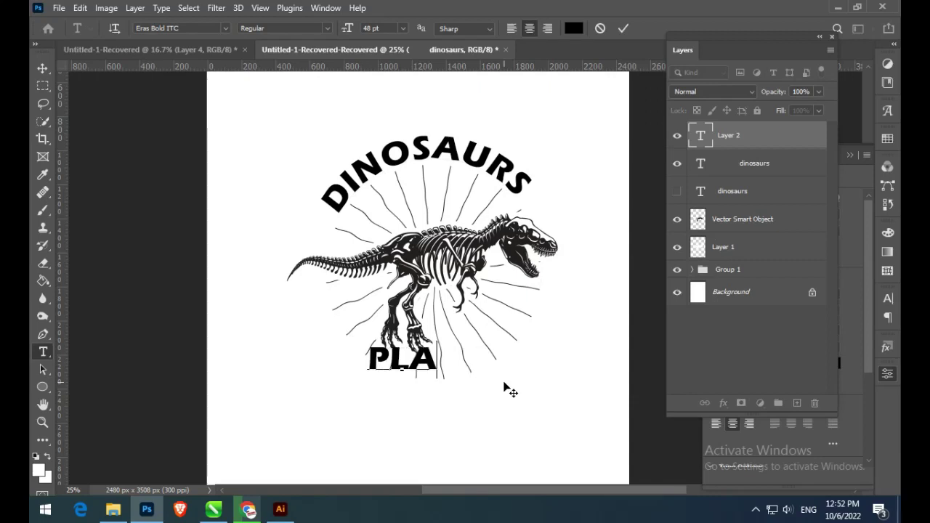
{"action": "type", "text": "NED EAR"}
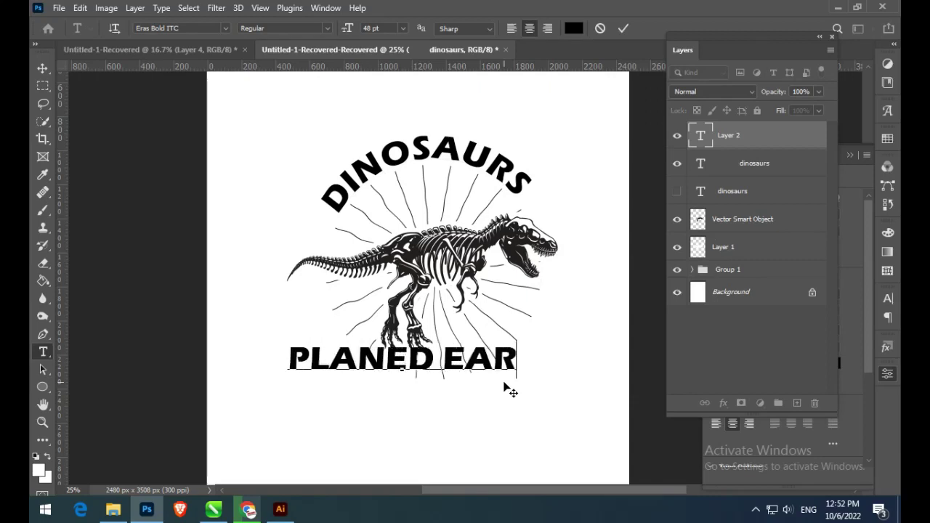
{"action": "type", "text": "TH"}
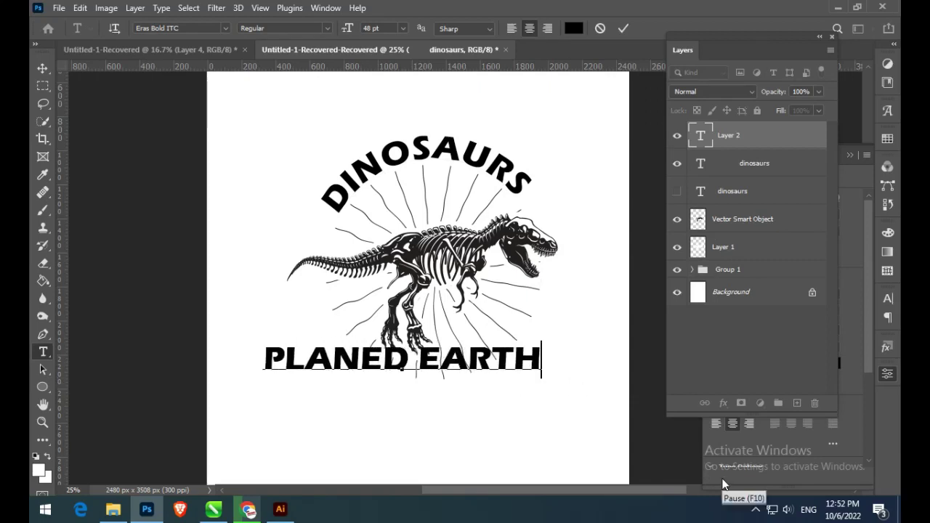
{"action": "type", "text": ", MES"}
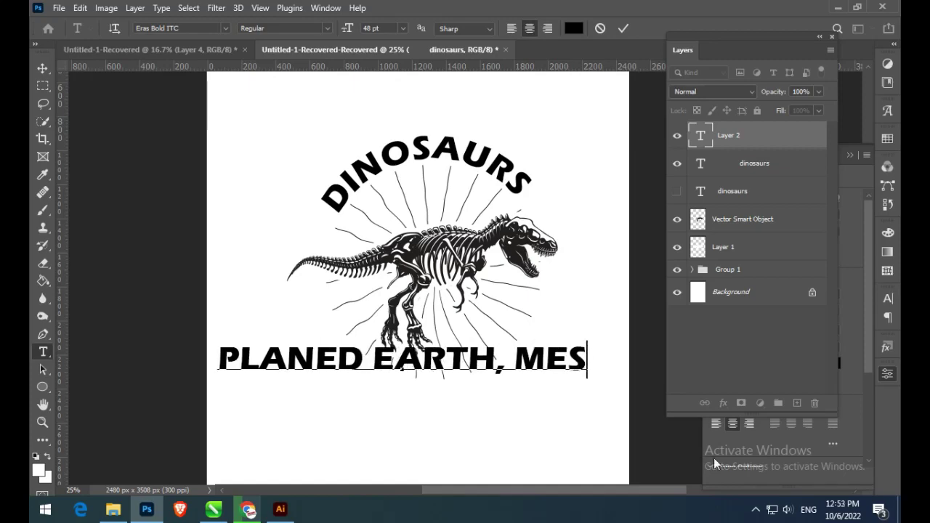
{"action": "type", "text": "OZOIC"}
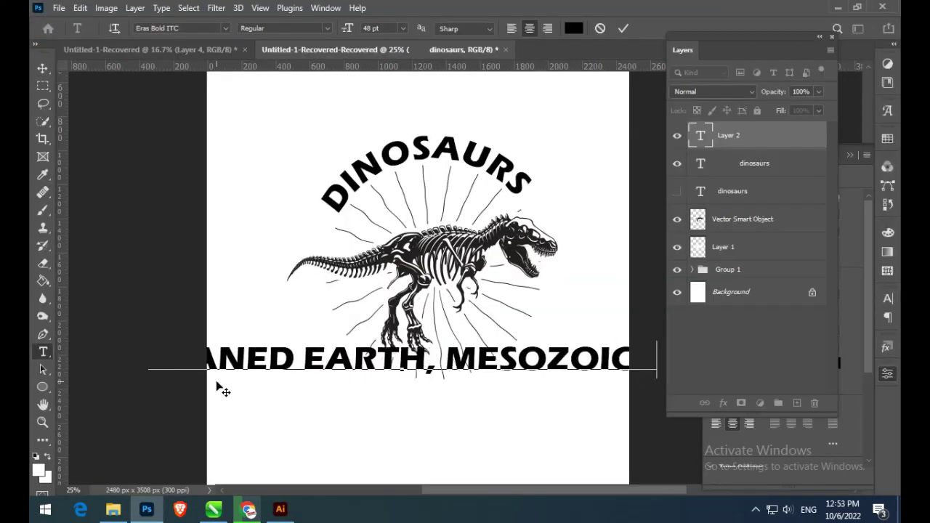
{"action": "type", "text": "E"}
{"action": "key", "text": "ctrl+a"}
{"action": "left_click", "coordinate": [403, 28]}
{"action": "left_click", "coordinate": [385, 150]}
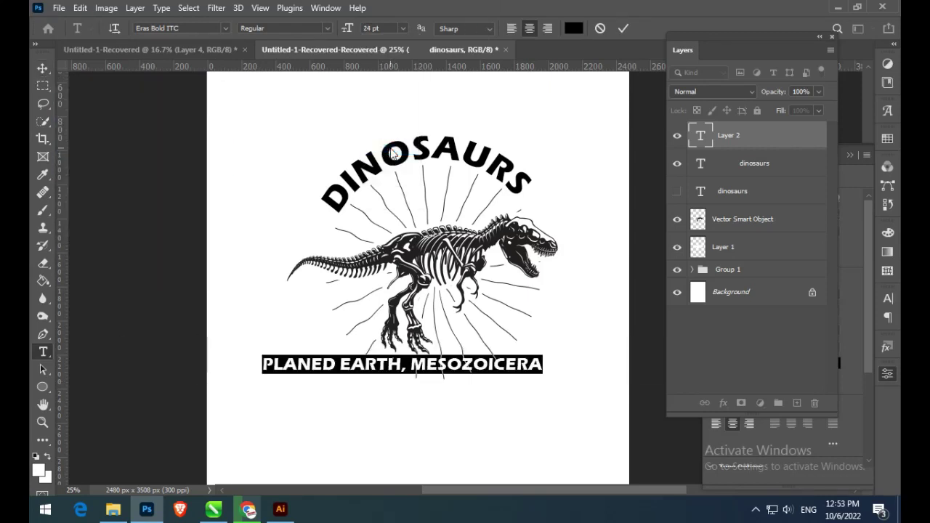
{"action": "left_click", "coordinate": [42, 67]}
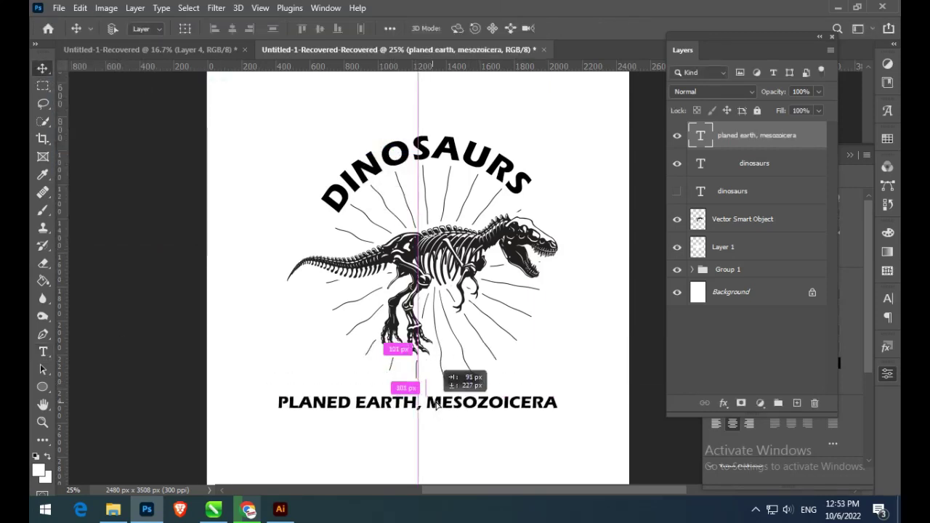
{"action": "left_click_drag", "start_coordinate": [402, 363], "coordinate": [425, 400]}
Step: Add a RULED text layer and move it up beneath the DINOSAURS arch
{"action": "left_click", "coordinate": [48, 354]}
{"action": "left_click", "coordinate": [382, 156]}
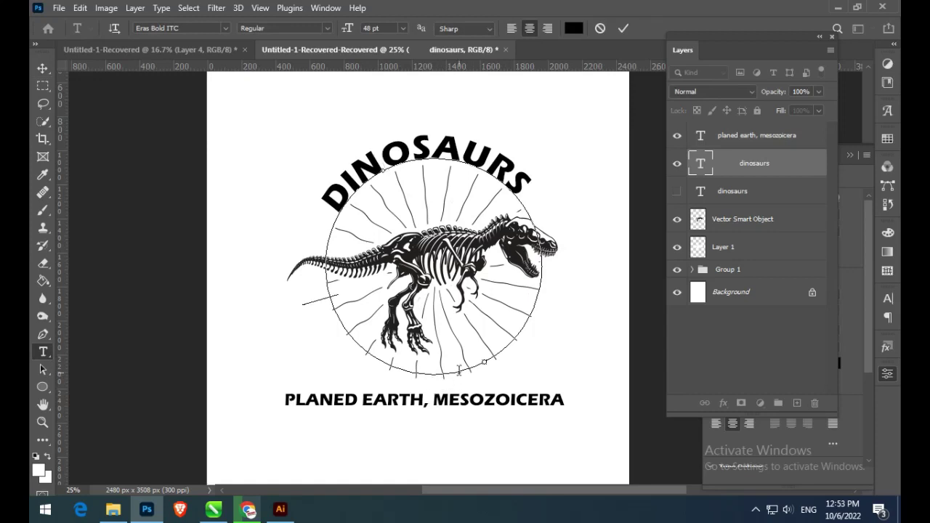
{"action": "left_click", "coordinate": [295, 342]}
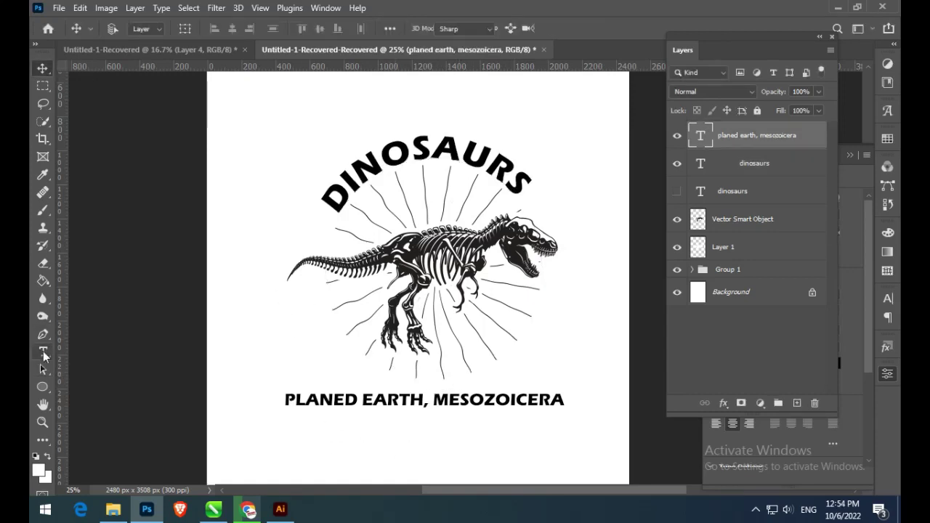
{"action": "left_click", "coordinate": [356, 458]}
{"action": "type", "text": "RULED"}
{"action": "left_click", "coordinate": [42, 68]}
{"action": "left_click_drag", "start_coordinate": [356, 452], "coordinate": [425, 194]}
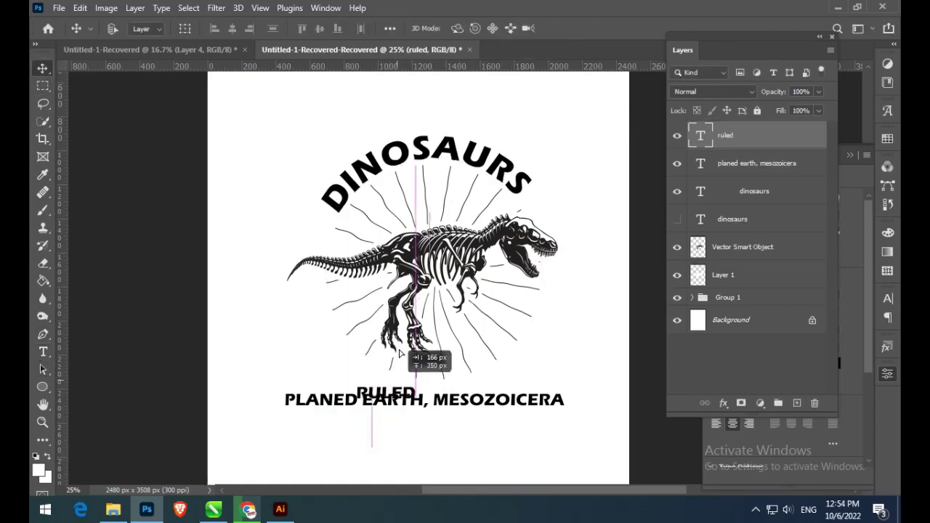
Step: Rasterize the RULED text and enlarge it slightly
{"action": "right_click", "coordinate": [750, 146]}
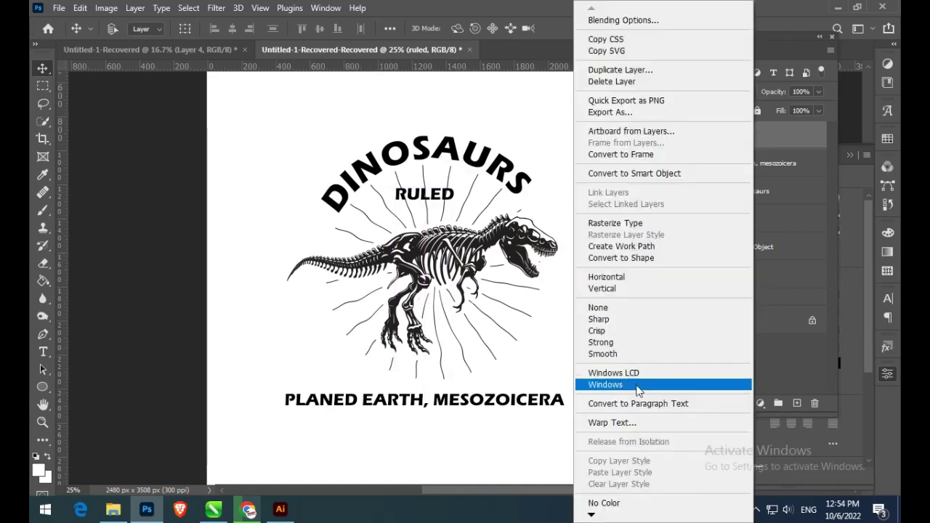
{"action": "left_click", "coordinate": [644, 222]}
{"action": "key", "text": "ctrl+t"}
{"action": "left_click_drag", "start_coordinate": [455, 202], "coordinate": [465, 210]}
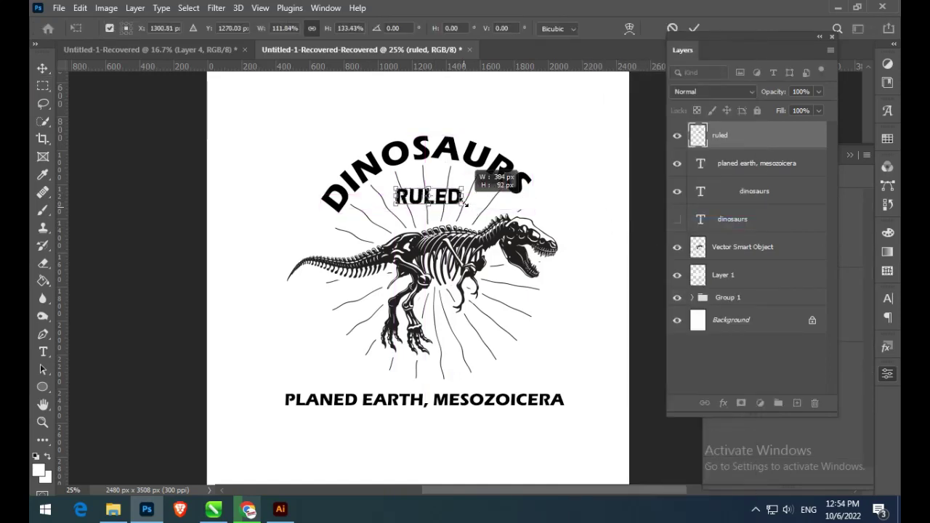
{"action": "key", "text": "Return"}
Step: Confirm the expanded selection, add a new Layer 2, and stack RULED above it
{"action": "left_click", "coordinate": [188, 7]}
{"action": "left_click", "coordinate": [349, 250]}
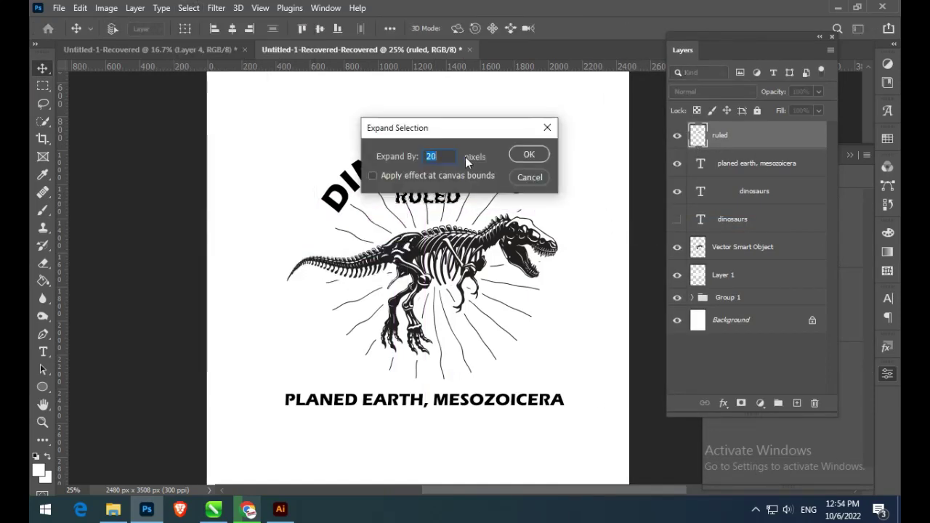
{"action": "left_click", "coordinate": [528, 155]}
{"action": "key", "text": "ctrl+j"}
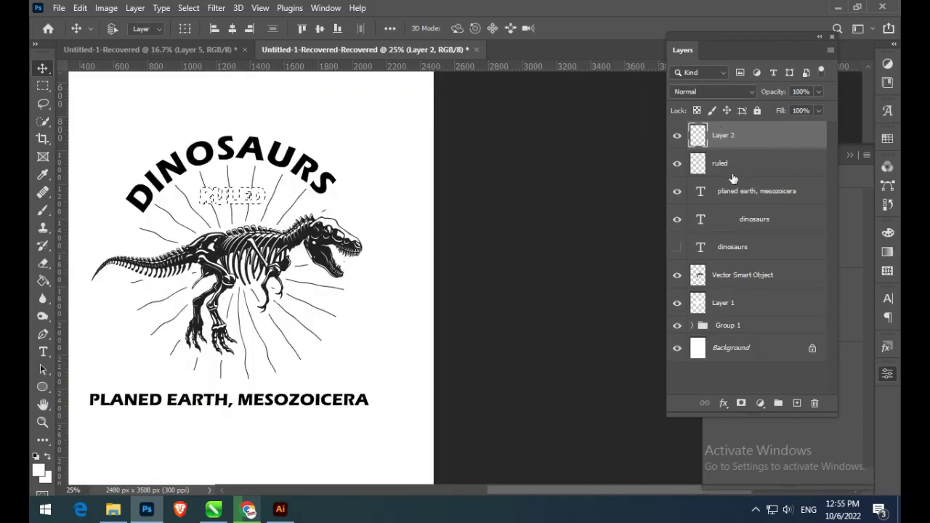
{"action": "left_click_drag", "start_coordinate": [733, 175], "coordinate": [731, 131]}
{"action": "scroll", "coordinate": [609, 277], "scroll_direction": "left", "scroll_amount": 3}
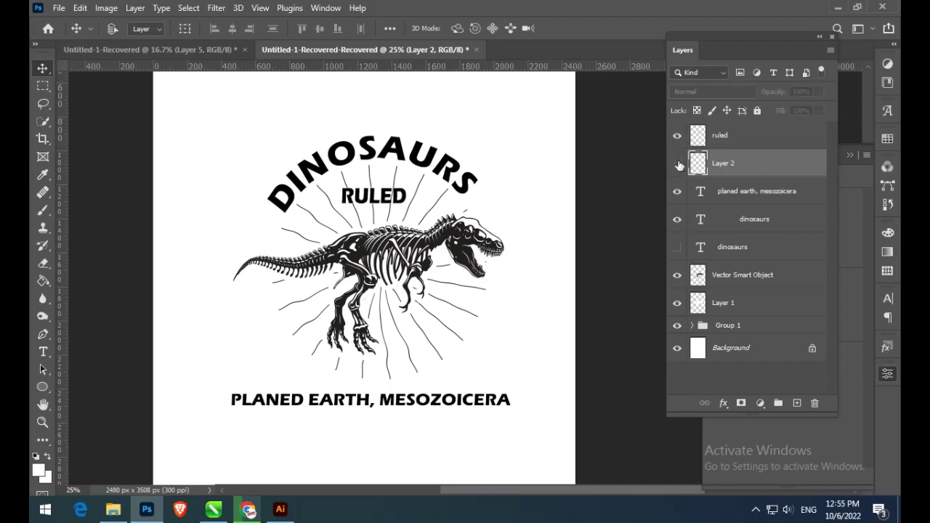
{"action": "double_click", "coordinate": [785, 135]}
Step: Add a drop shadow to RULED with Normal blend mode
{"action": "left_click_drag", "start_coordinate": [387, 123], "coordinate": [700, 87]}
{"action": "left_click", "coordinate": [531, 358]}
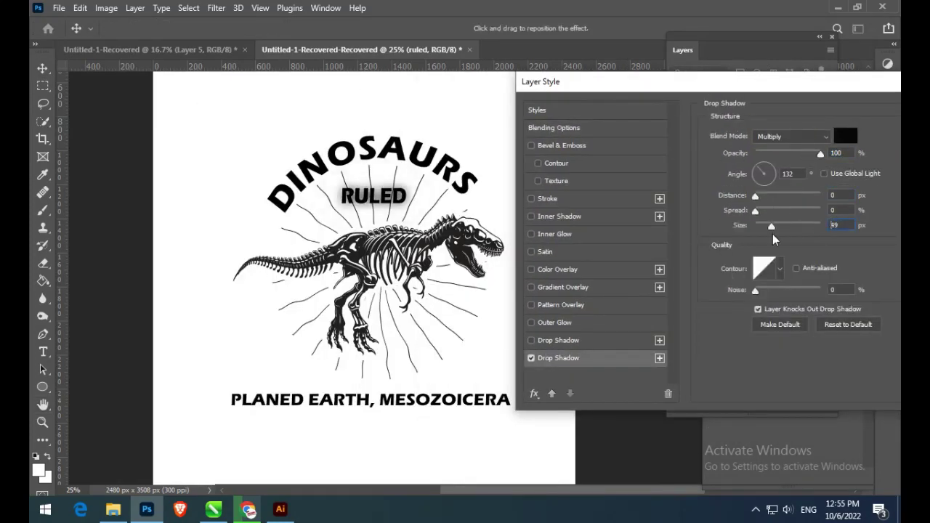
{"action": "left_click", "coordinate": [776, 136]}
{"action": "left_click", "coordinate": [530, 357]}
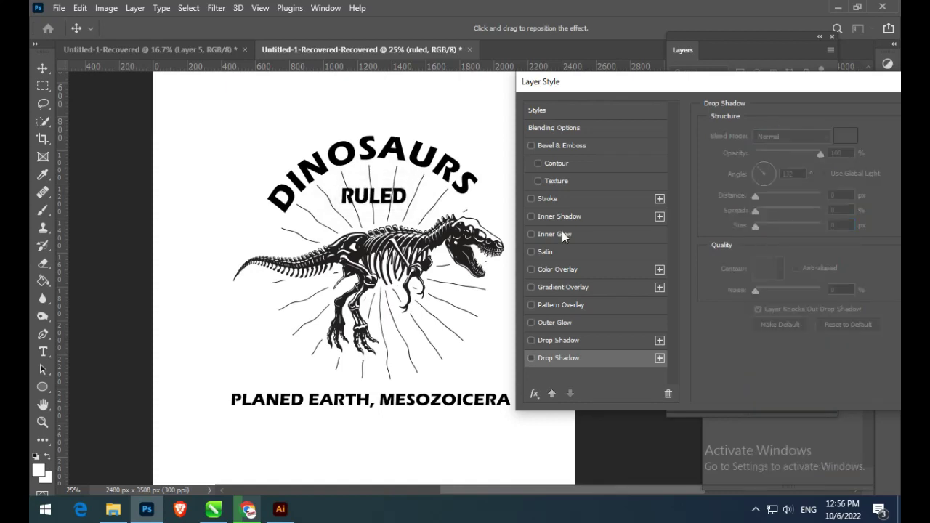
Step: Give RULED a near-white solid-colour outside stroke, then delete the empty Layer 2
{"action": "left_click", "coordinate": [531, 198]}
{"action": "left_click", "coordinate": [817, 232]}
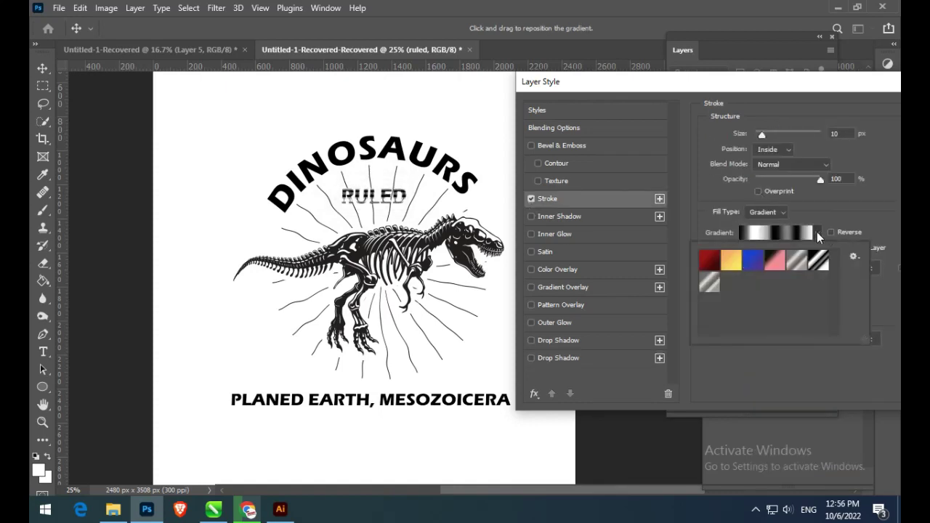
{"action": "left_click", "coordinate": [767, 212]}
{"action": "left_click", "coordinate": [787, 223]}
{"action": "left_click", "coordinate": [740, 230]}
{"action": "left_click", "coordinate": [543, 93]}
{"action": "left_click", "coordinate": [829, 85]}
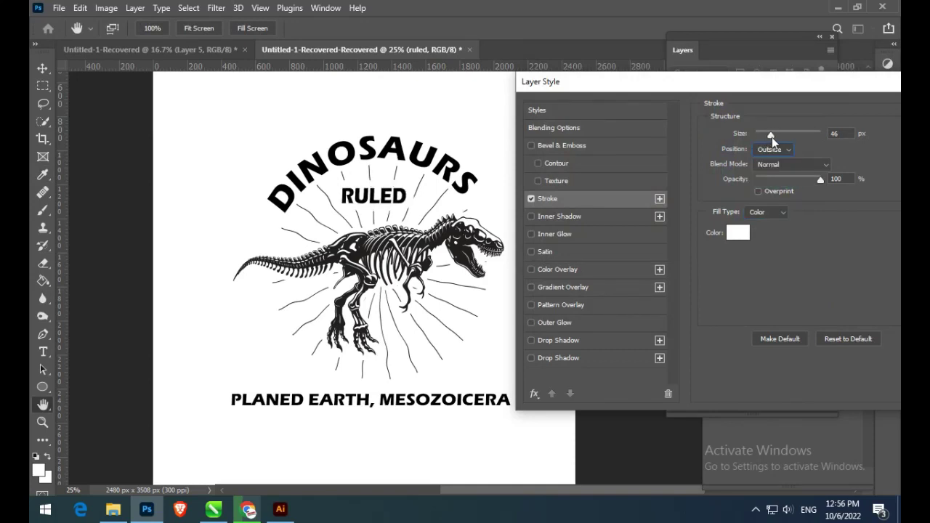
{"action": "left_click", "coordinate": [873, 127]}
{"action": "left_click", "coordinate": [675, 198]}
{"action": "key", "text": "Delete"}
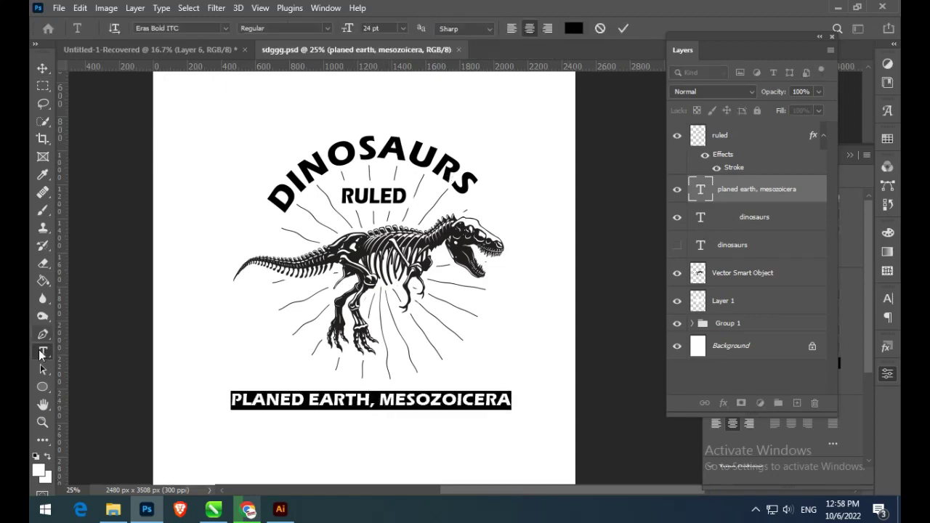
Step: Draw an elliptical path over the lower artwork and paste PLANED EARTH, MESOZOICERA along it
{"action": "right_click", "coordinate": [43, 386]}
{"action": "left_click", "coordinate": [87, 400]}
{"action": "left_click_drag", "start_coordinate": [275, 298], "coordinate": [496, 452]}
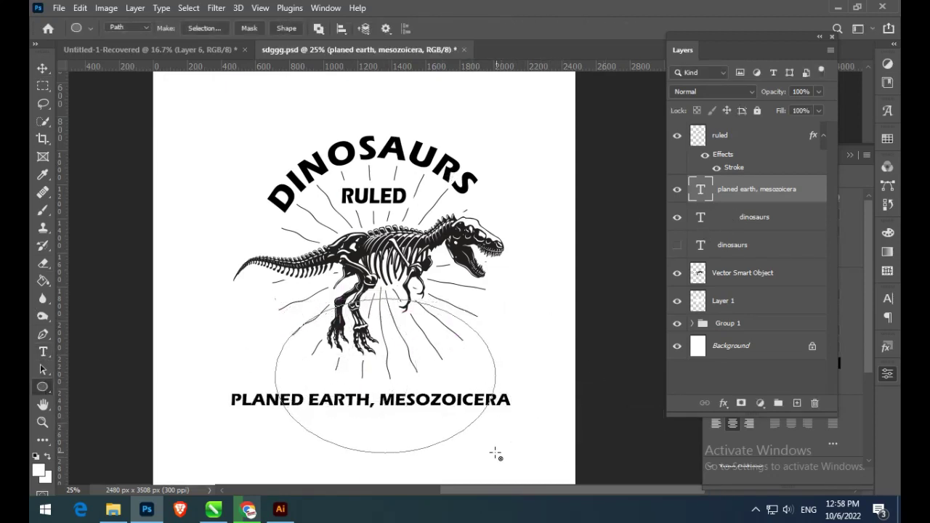
{"action": "key", "text": "t"}
{"action": "left_click", "coordinate": [448, 437]}
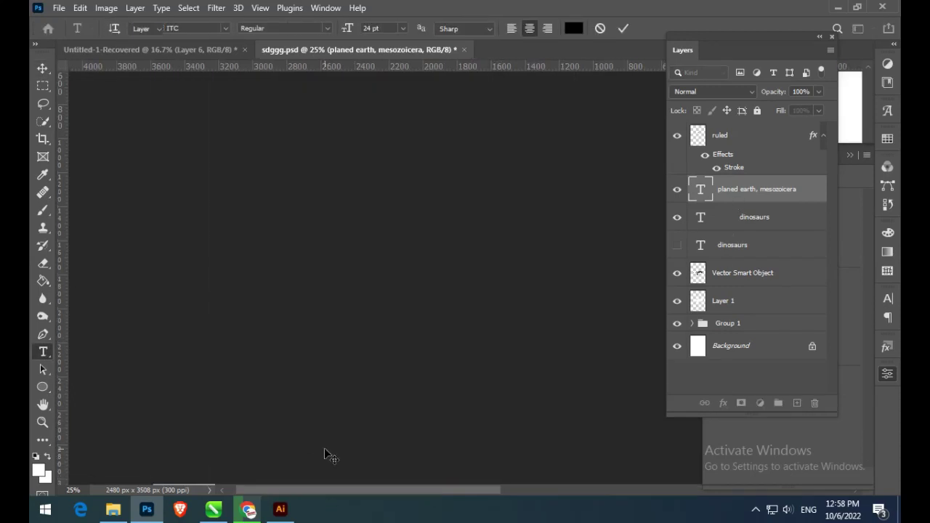
{"action": "left_click_drag", "start_coordinate": [557, 486], "coordinate": [697, 474]}
{"action": "left_click", "coordinate": [418, 356]}
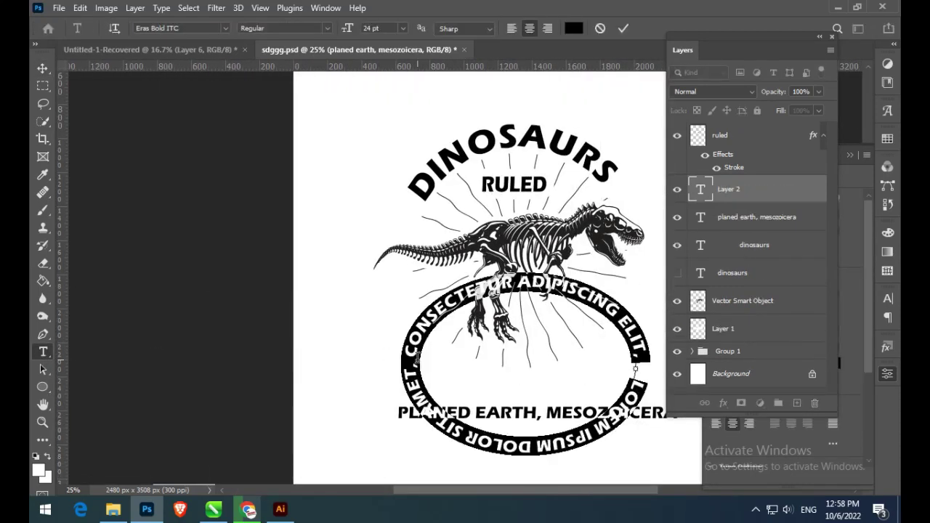
{"action": "type", "text": "PLANED EARTH, MESOZOICERA"}
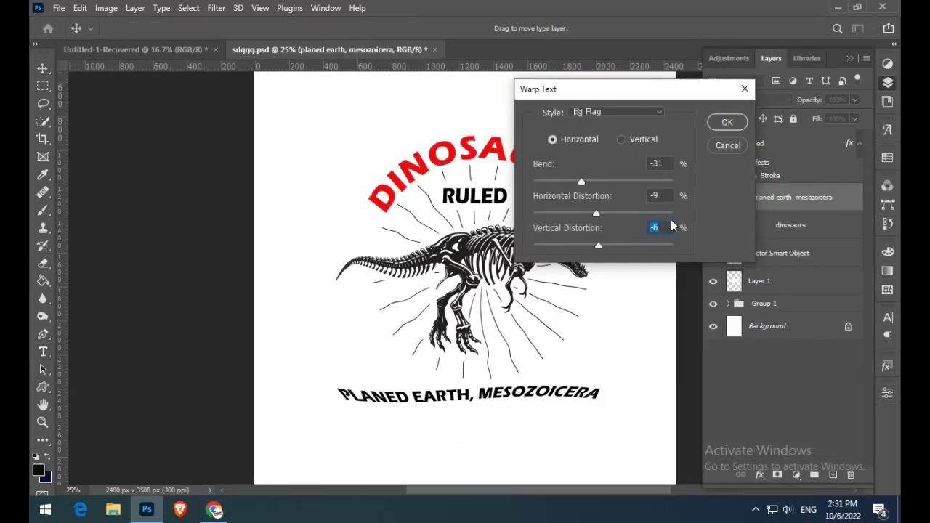
Step: Warp the caption into a Flag arc with more bend and -9 vertical distortion
{"action": "key", "text": "Down"}
{"action": "key", "text": "Down"}
{"action": "key", "text": "Down"}
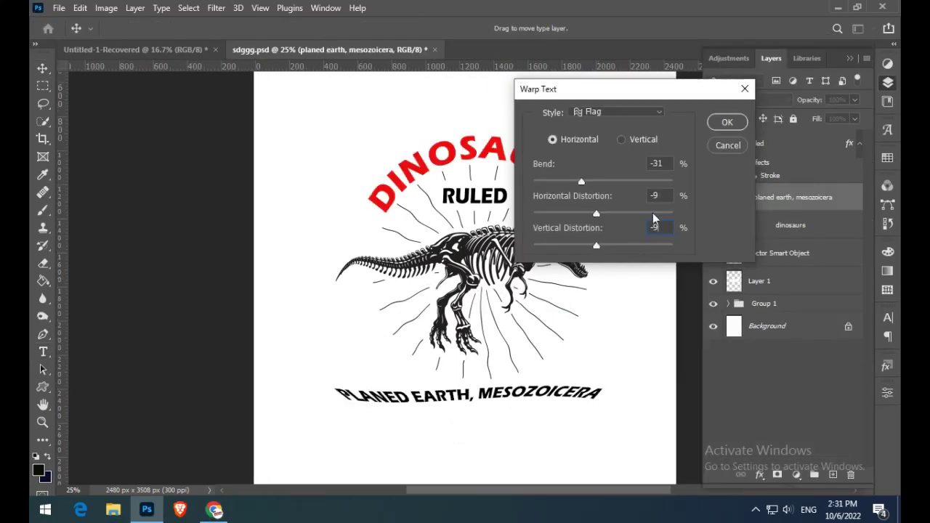
{"action": "left_click_drag", "start_coordinate": [582, 180], "coordinate": [670, 182]}
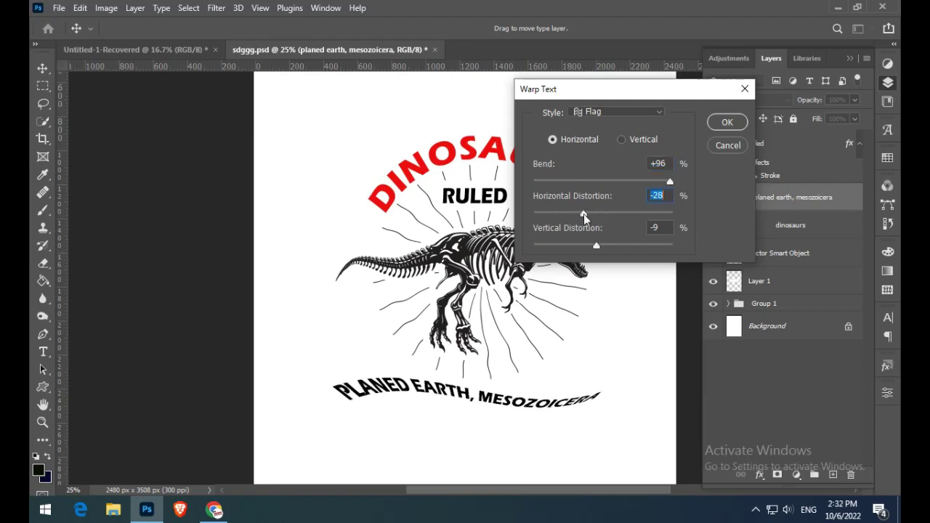
{"action": "left_click_drag", "start_coordinate": [596, 214], "coordinate": [619, 213]}
{"action": "left_click_drag", "start_coordinate": [596, 244], "coordinate": [600, 245]}
{"action": "left_click", "coordinate": [713, 128]}
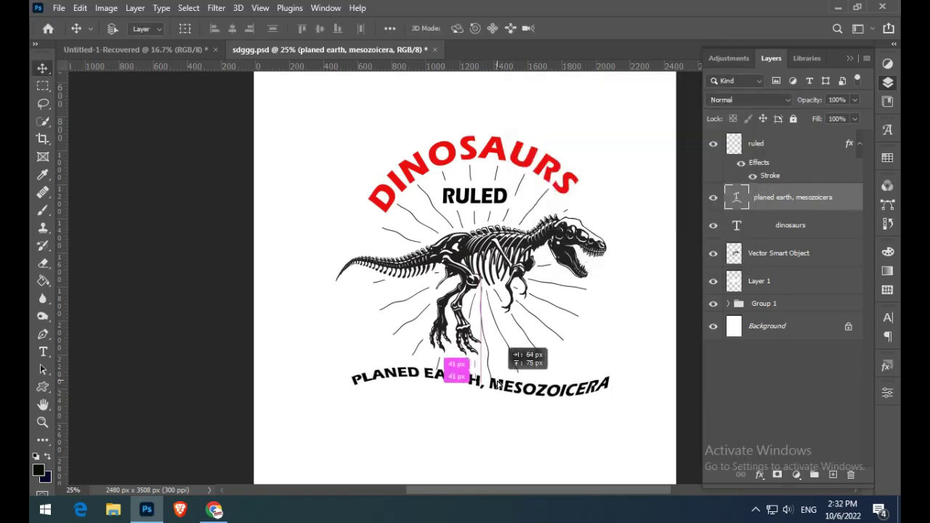
Step: Move the caption under the skeleton and scale it down to about 86%
{"action": "left_click_drag", "start_coordinate": [612, 337], "coordinate": [519, 409]}
{"action": "key", "text": "ctrl+t"}
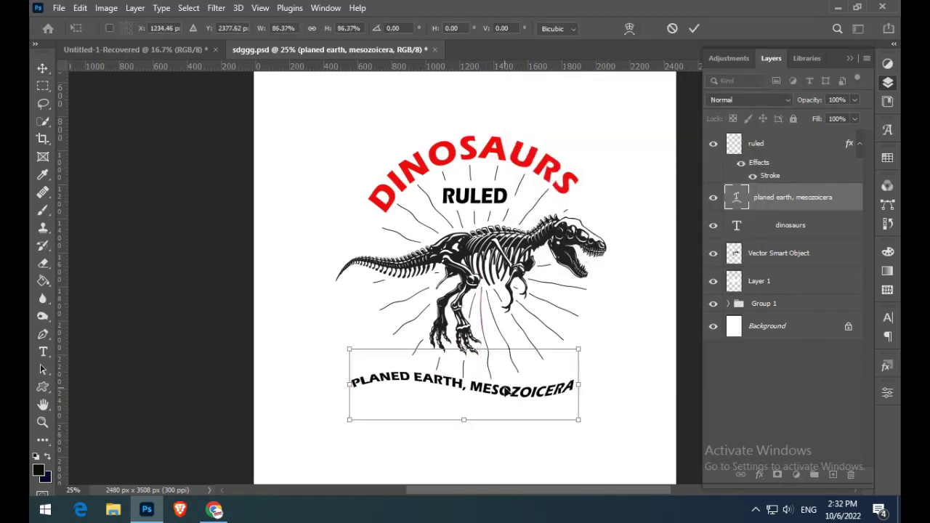
{"action": "left_click_drag", "start_coordinate": [615, 430], "coordinate": [593, 422]}
{"action": "left_click_drag", "start_coordinate": [511, 382], "coordinate": [511, 398]}
{"action": "key", "text": "Return"}
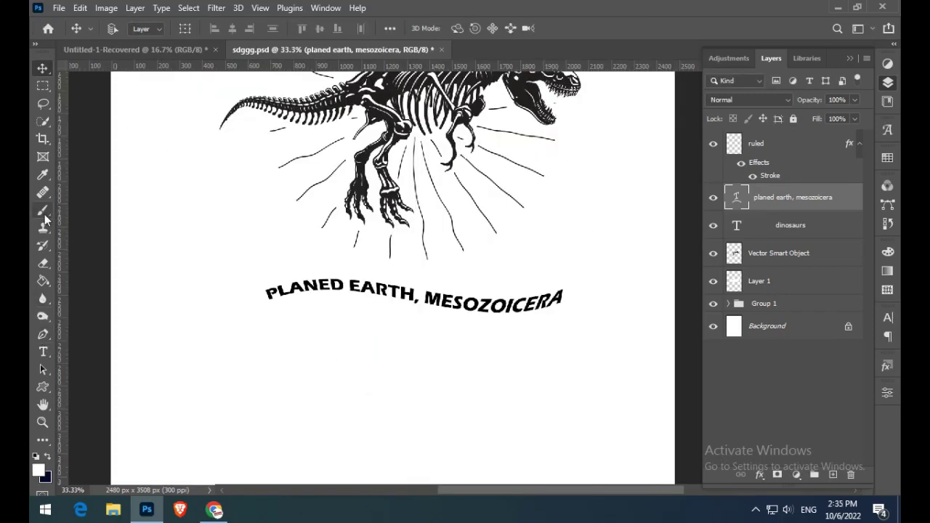
Step: Pick a white dry media grunge brush and zoom to 200% on the caption
{"action": "left_click", "coordinate": [43, 210]}
{"action": "left_click", "coordinate": [114, 27]}
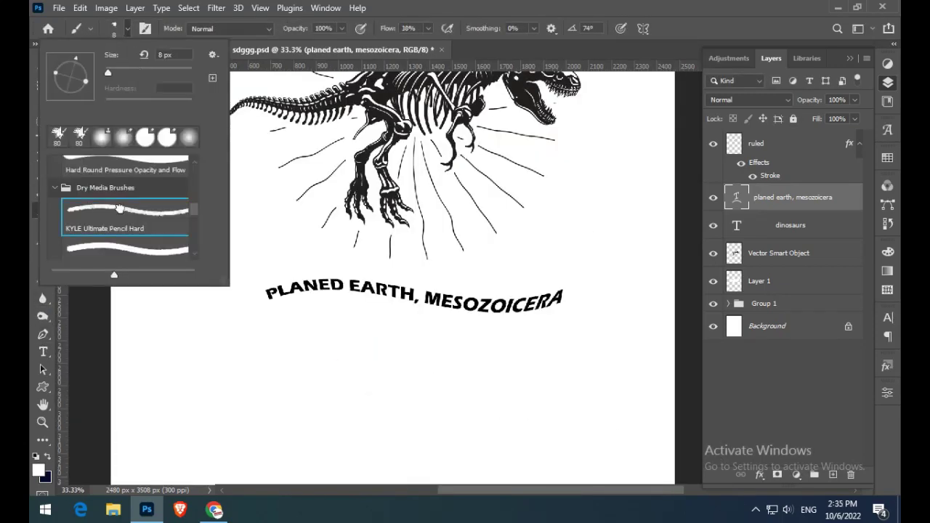
{"action": "scroll", "coordinate": [465, 262], "scroll_direction": "up", "scroll_amount": 2}
{"action": "scroll", "coordinate": [465, 262], "scroll_direction": "up", "scroll_amount": 2}
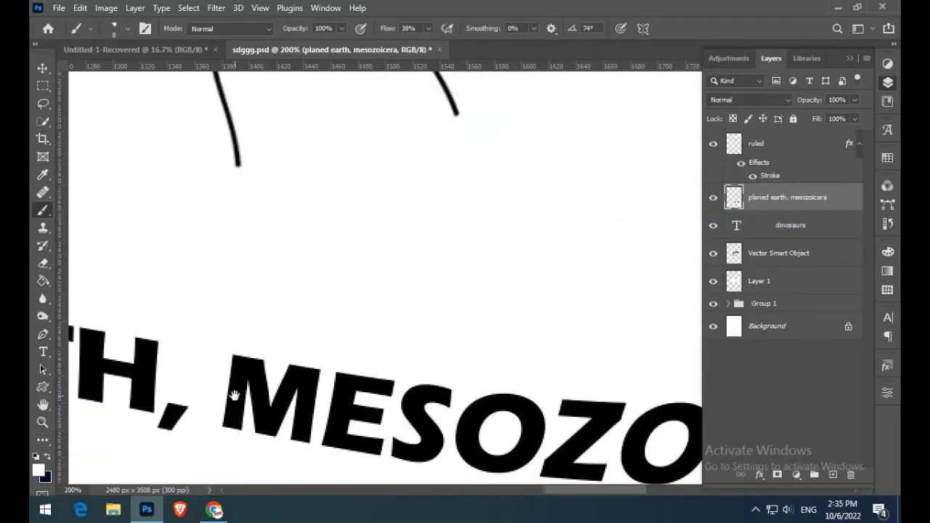
{"action": "left_click_drag", "start_coordinate": [606, 489], "coordinate": [470, 490]}
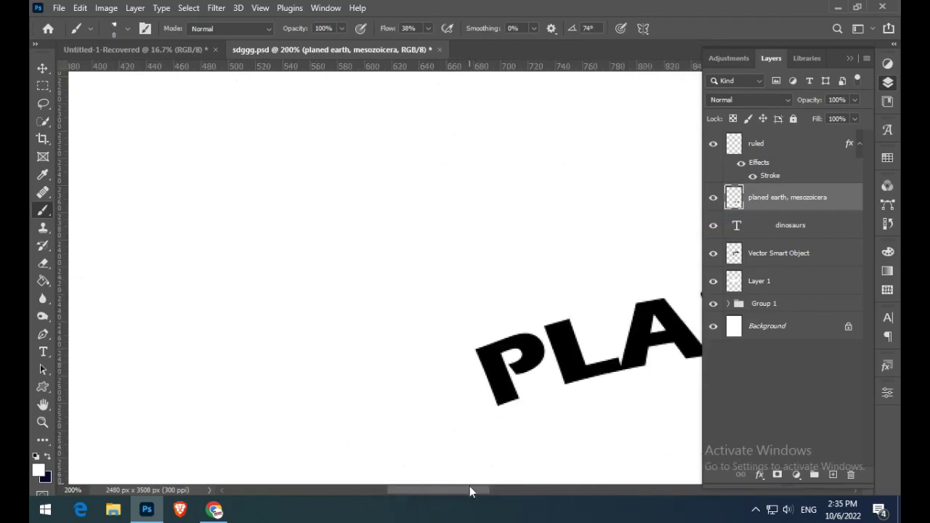
{"action": "left_click_drag", "start_coordinate": [494, 369], "coordinate": [171, 302]}
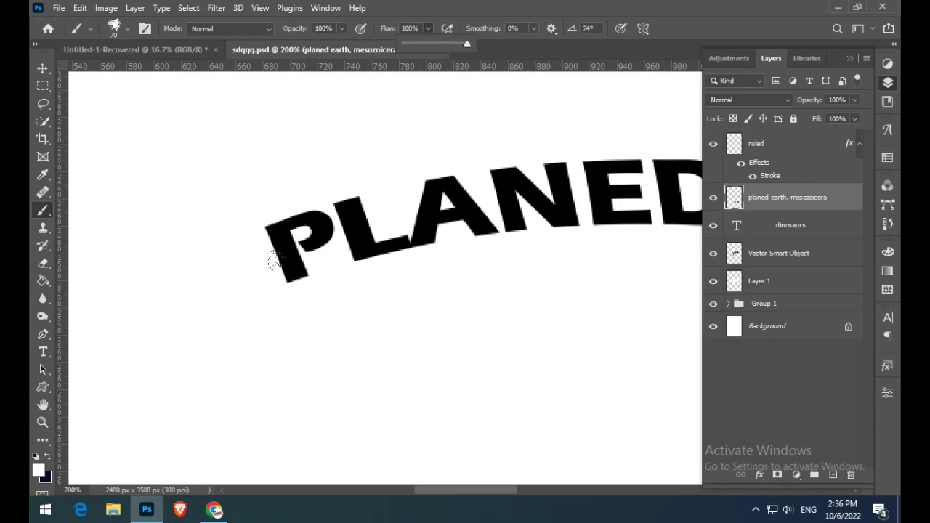
Step: Roughen the bottom edges of PLANED and EARTH with white grunge strokes
{"action": "left_click_drag", "start_coordinate": [274, 260], "coordinate": [343, 252]}
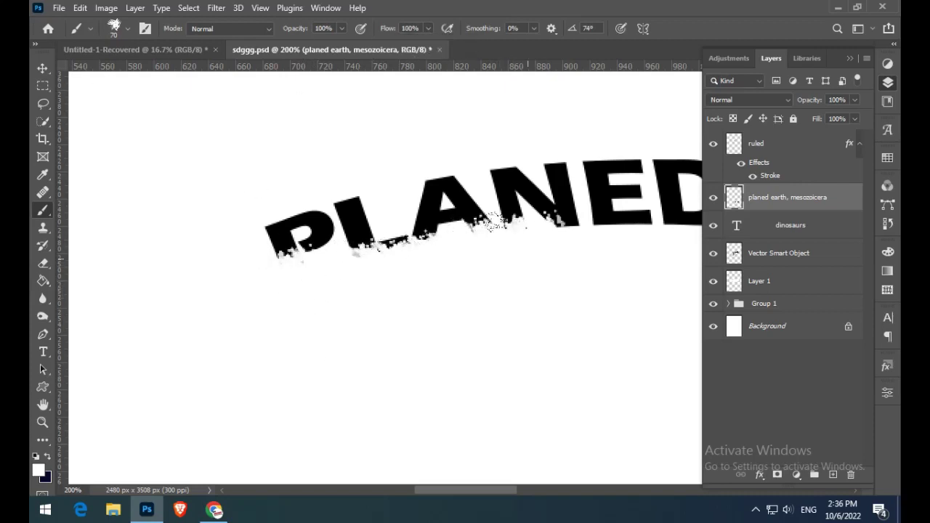
{"action": "left_click_drag", "start_coordinate": [494, 225], "coordinate": [601, 224]}
{"action": "left_click_drag", "start_coordinate": [397, 325], "coordinate": [322, 313]}
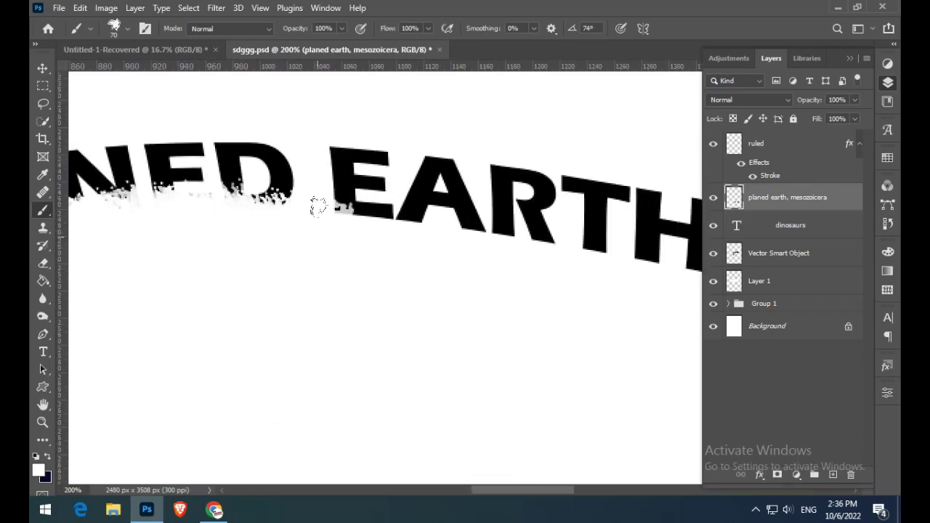
{"action": "left_click_drag", "start_coordinate": [225, 199], "coordinate": [608, 243]}
{"action": "left_click_drag", "start_coordinate": [302, 248], "coordinate": [111, 226]}
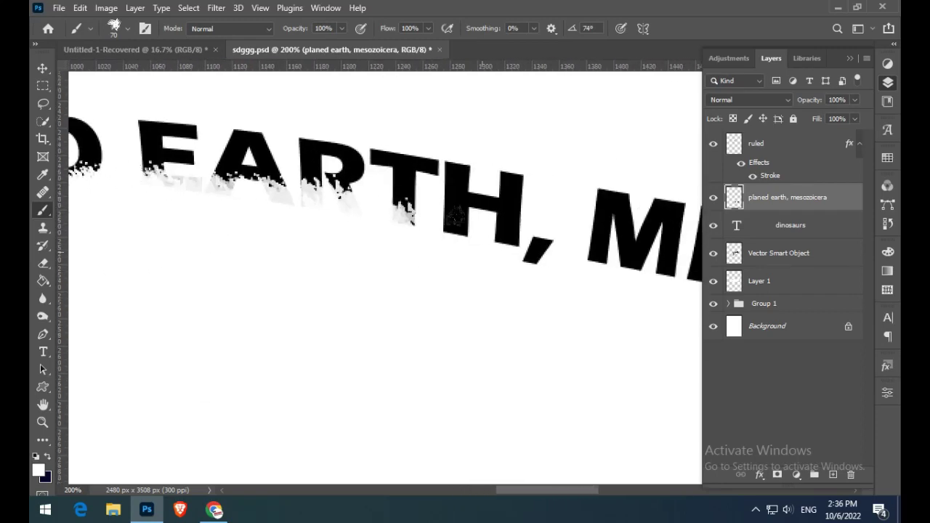
{"action": "left_click_drag", "start_coordinate": [156, 174], "coordinate": [276, 194]}
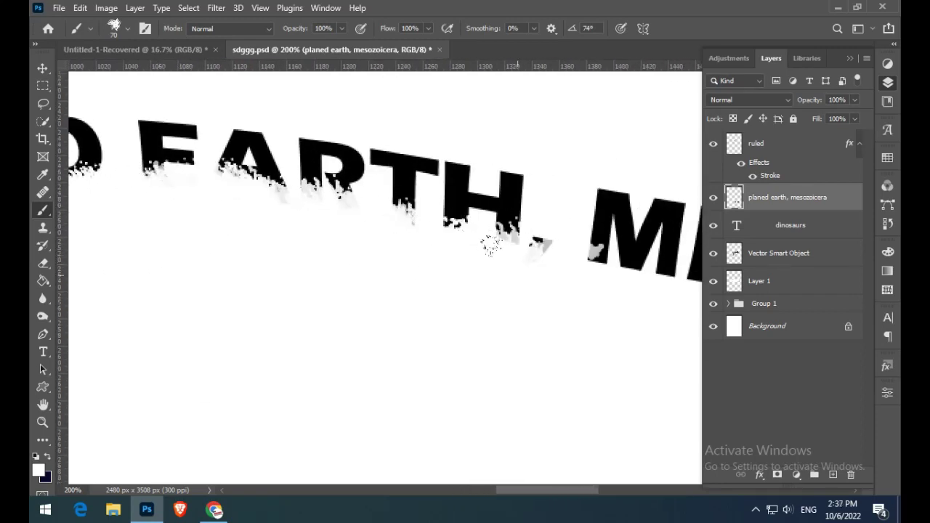
Step: Roughen the bottom edges of the MESOZOICERA letters with white grunge strokes
{"action": "scroll", "coordinate": [507, 425], "scroll_direction": "right", "scroll_amount": 10}
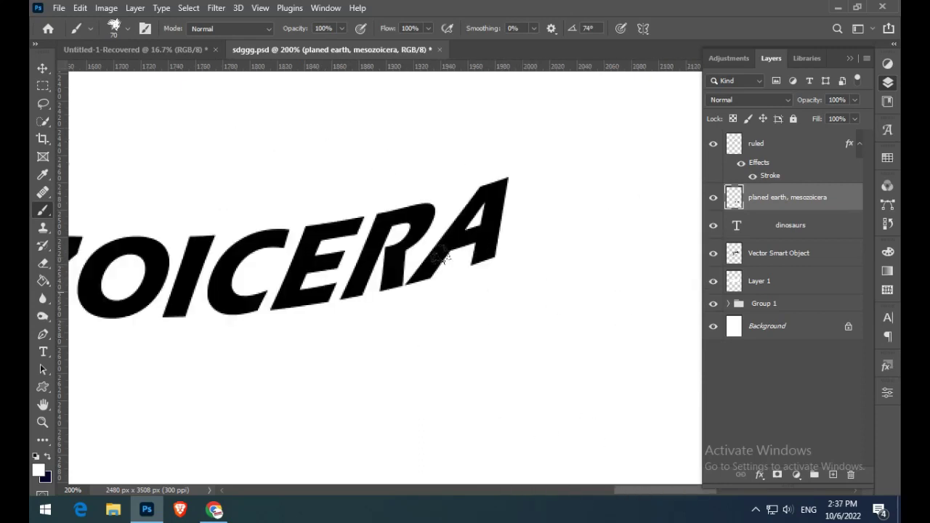
{"action": "left_click_drag", "start_coordinate": [450, 250], "coordinate": [80, 309]}
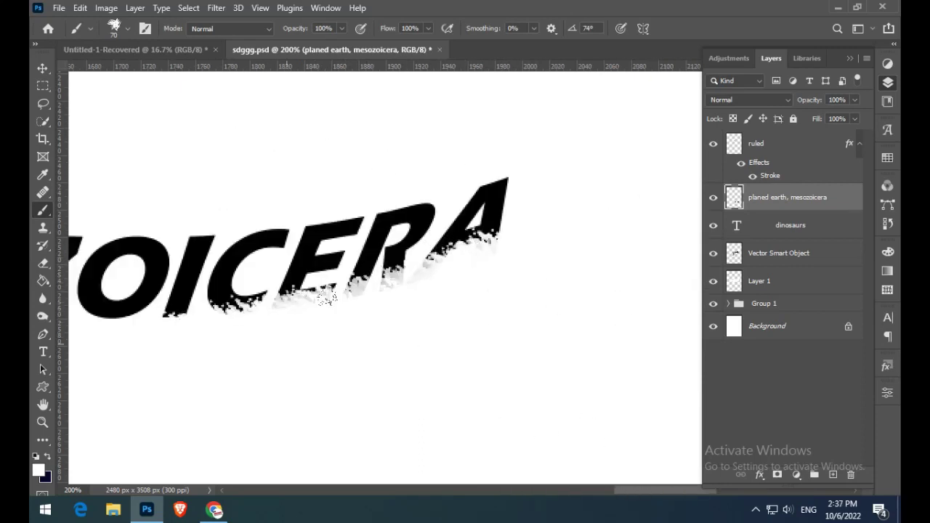
{"action": "scroll", "coordinate": [436, 314], "scroll_direction": "left", "scroll_amount": 5}
{"action": "mouse_move", "coordinate": [668, 490]}
{"action": "left_mouse_down"}
{"action": "mouse_move", "coordinate": [578, 490]}
{"action": "mouse_move", "coordinate": [592, 490]}
{"action": "left_mouse_up"}
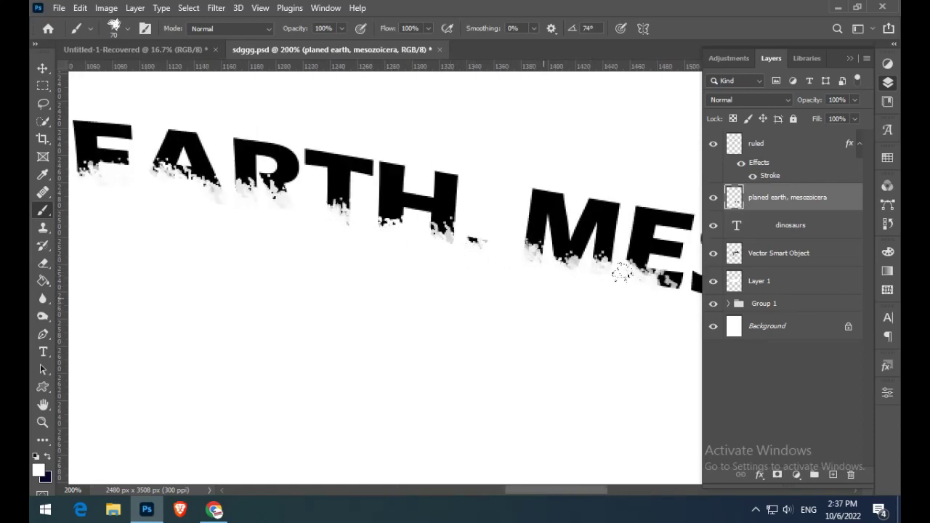
{"action": "left_click_drag", "start_coordinate": [617, 490], "coordinate": [629, 490]}
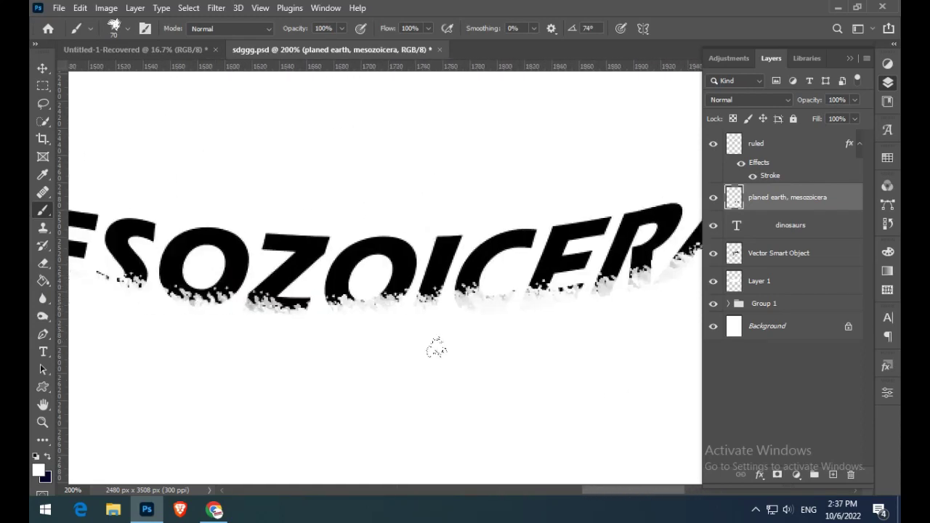
{"action": "left_click_drag", "start_coordinate": [134, 280], "coordinate": [197, 289]}
Step: Rasterize the RULED layer's stroke style into its pixels
{"action": "key", "text": "ctrl+minus"}
{"action": "key", "text": "ctrl+minus"}
{"action": "key", "text": "ctrl+minus"}
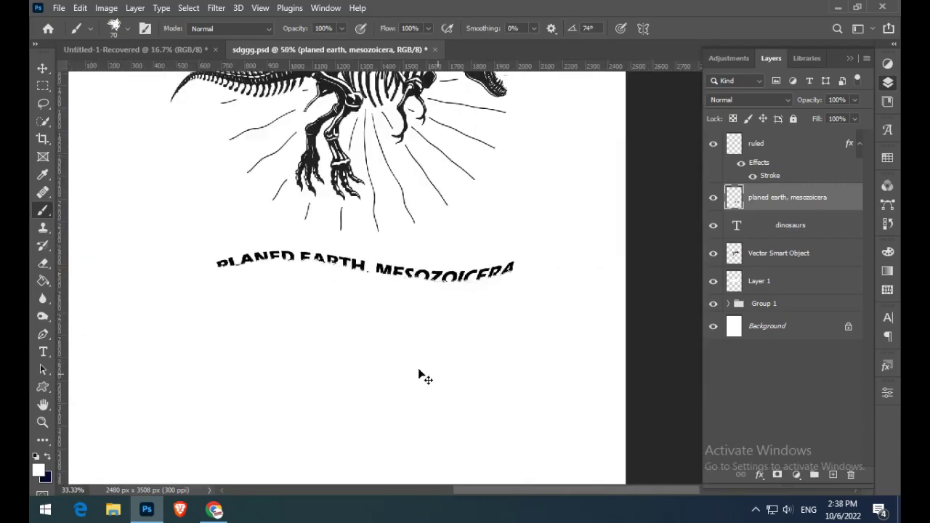
{"action": "key", "text": "ctrl+minus"}
{"action": "key", "text": "ctrl+minus"}
{"action": "key", "text": "ctrl+plus"}
{"action": "key", "text": "ctrl+plus"}
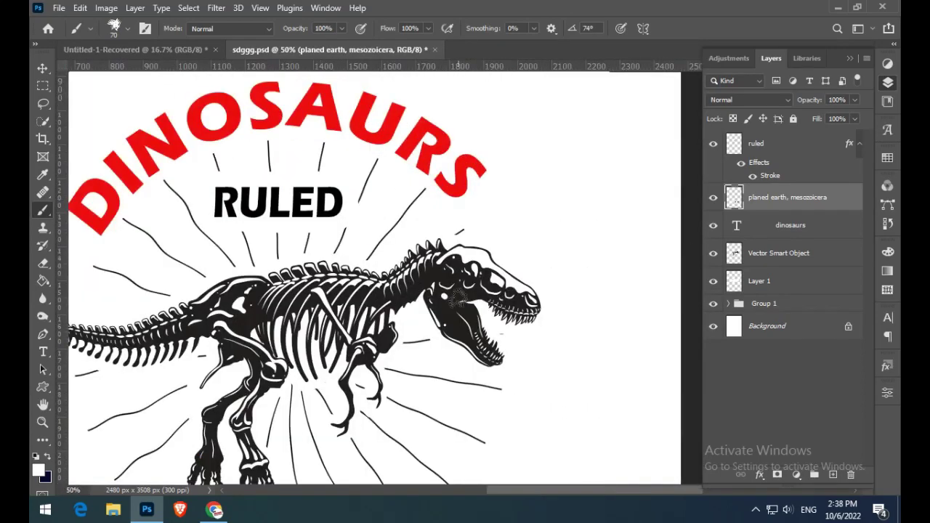
{"action": "right_click", "coordinate": [774, 149]}
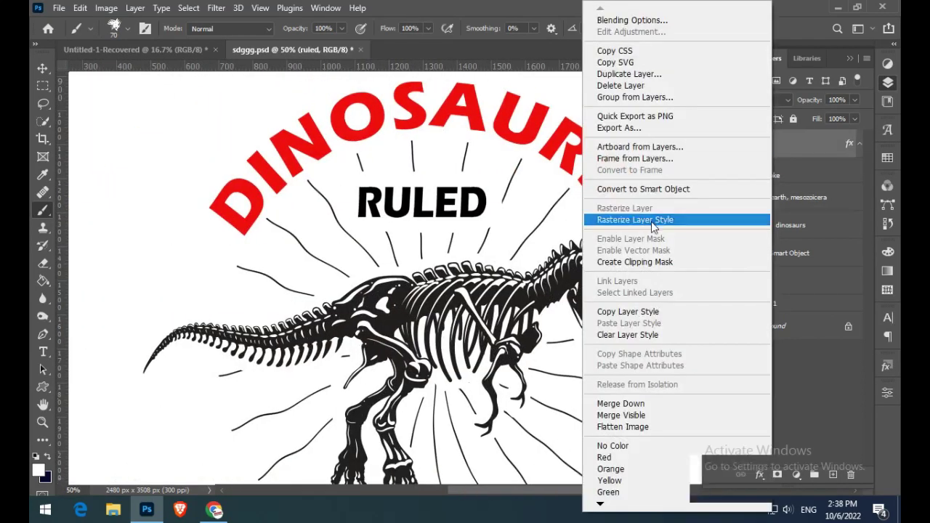
{"action": "left_click", "coordinate": [760, 217]}
{"action": "right_click", "coordinate": [791, 199]}
{"action": "left_click", "coordinate": [488, 218]}
Step: Wear away a ragged strip along RULED's bottom edge with white grunge brushing
{"action": "left_click", "coordinate": [364, 215], "text": "ctrl"}
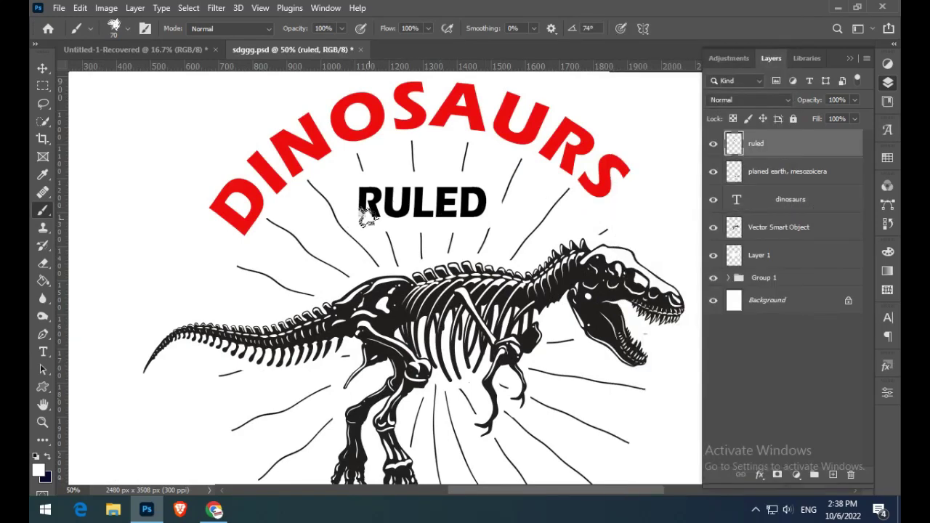
{"action": "left_click_drag", "start_coordinate": [381, 214], "coordinate": [495, 212]}
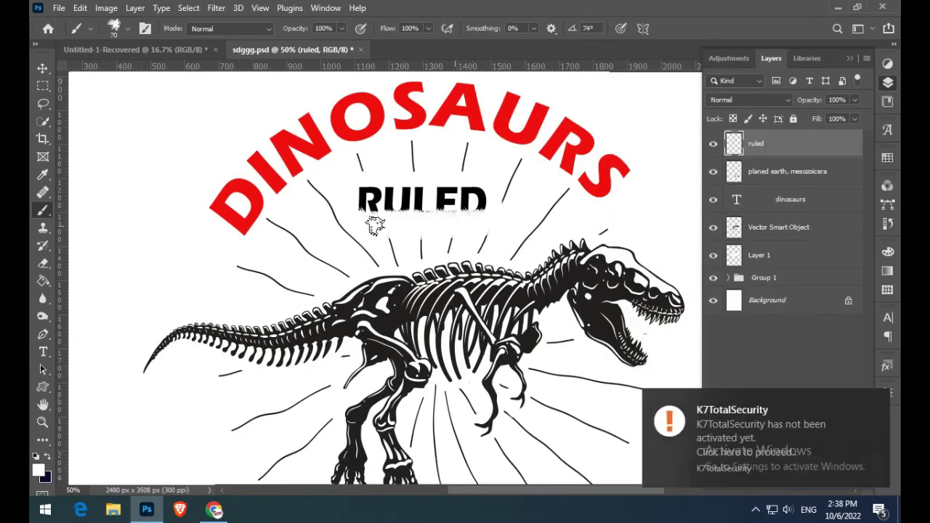
{"action": "key", "text": "v"}
{"action": "left_click", "coordinate": [823, 204]}
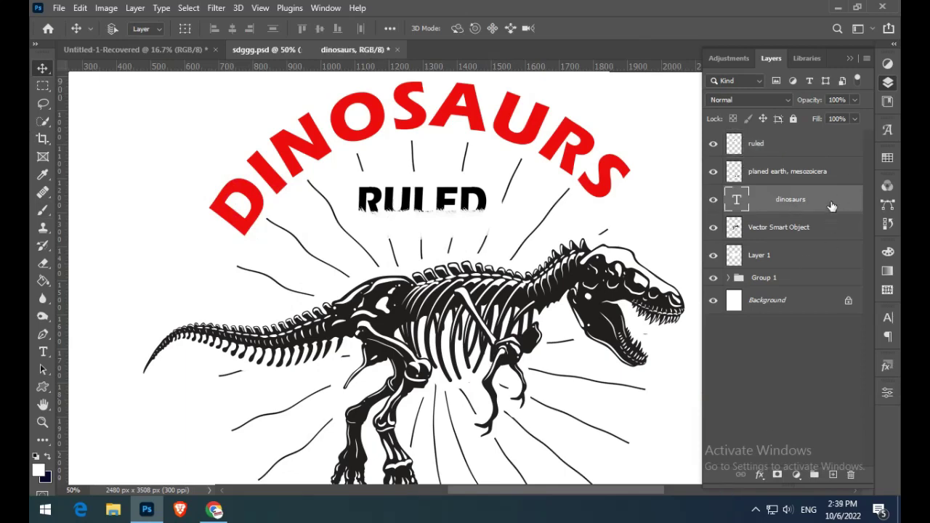
Step: Add Bevel & Emboss to DINOSAURS with larger size, -50 angle, contour and chosen technique
{"action": "double_click", "coordinate": [832, 207]}
{"action": "left_click", "coordinate": [585, 163]}
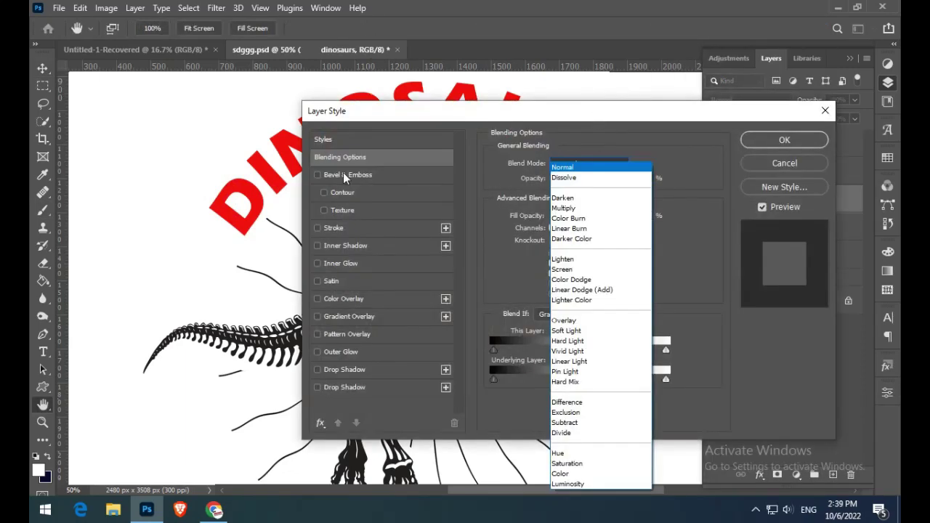
{"action": "left_click", "coordinate": [318, 176]}
{"action": "left_click", "coordinate": [368, 179]}
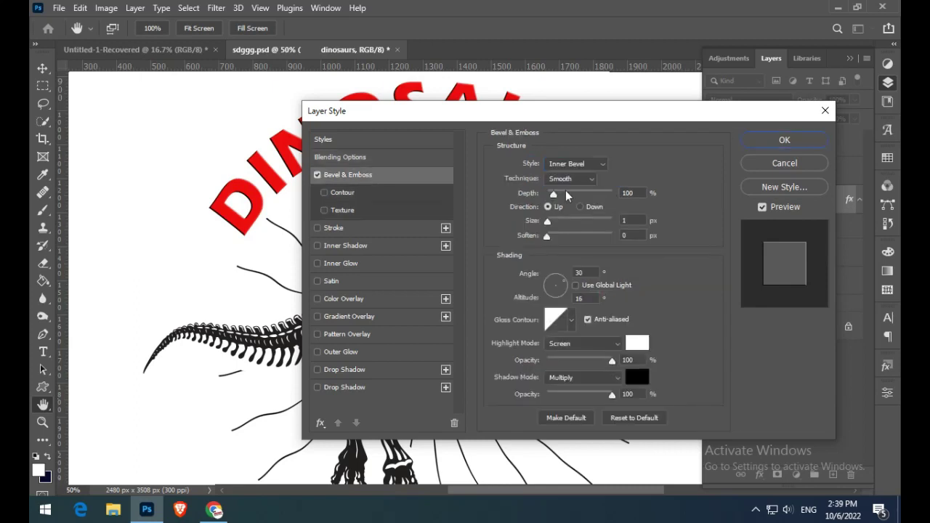
{"action": "left_click_drag", "start_coordinate": [549, 221], "coordinate": [550, 236]}
{"action": "left_click", "coordinate": [565, 303]}
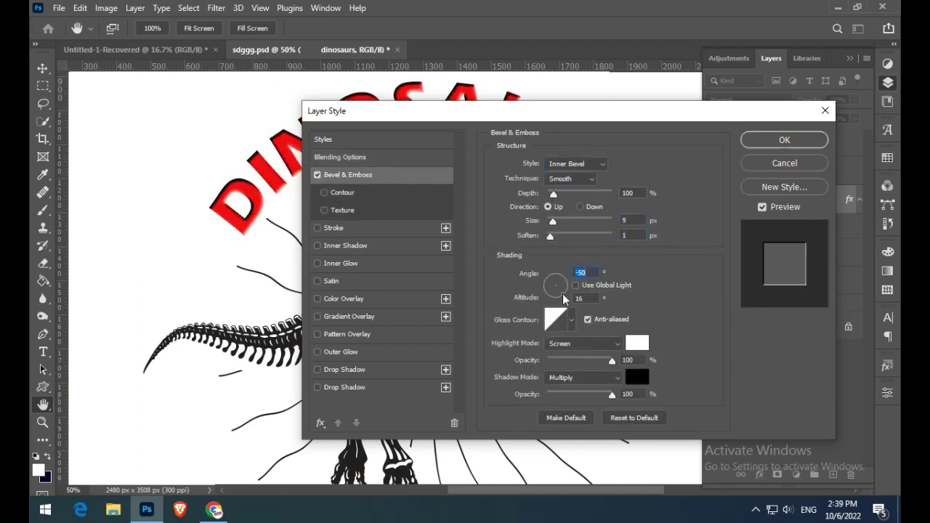
{"action": "left_click", "coordinate": [324, 192]}
{"action": "left_click", "coordinate": [342, 192]}
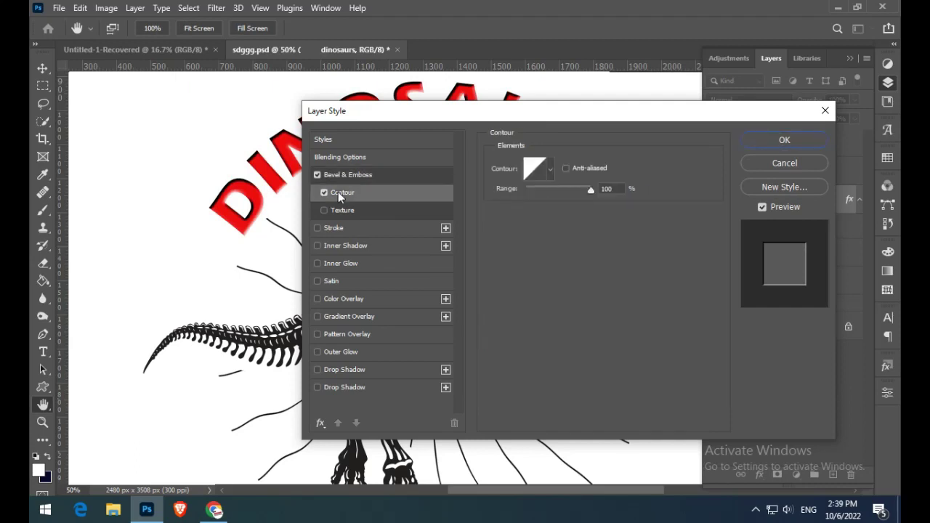
{"action": "left_click", "coordinate": [347, 174]}
{"action": "left_click", "coordinate": [571, 178]}
{"action": "left_click", "coordinate": [564, 201]}
{"action": "left_click", "coordinate": [574, 179]}
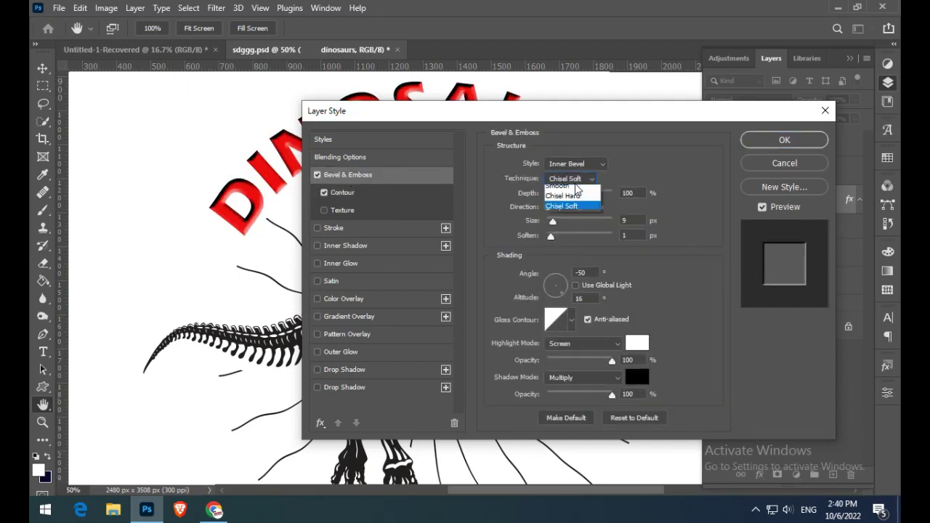
{"action": "left_click", "coordinate": [557, 190]}
Step: Add a Color Overlay and a red Outer Glow sampled from DINOSAURS, then apply
{"action": "left_click", "coordinate": [345, 246]}
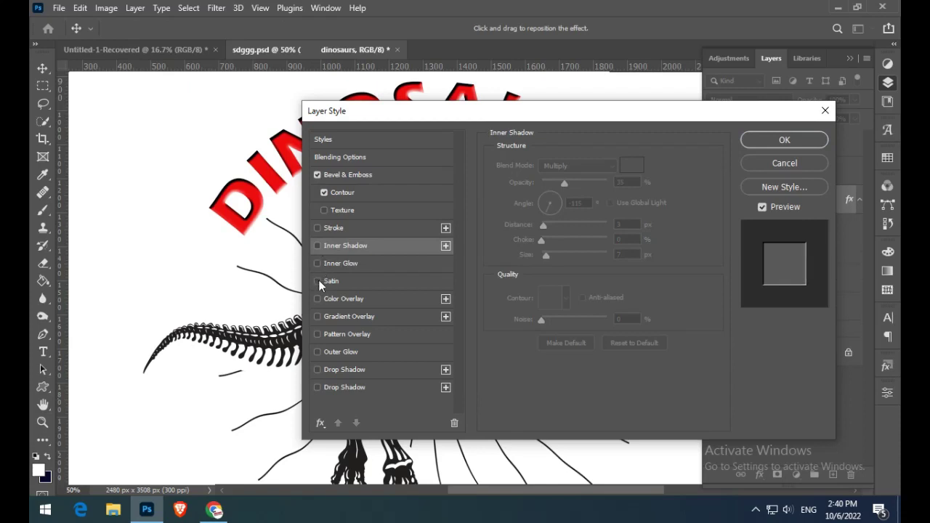
{"action": "left_click", "coordinate": [326, 301]}
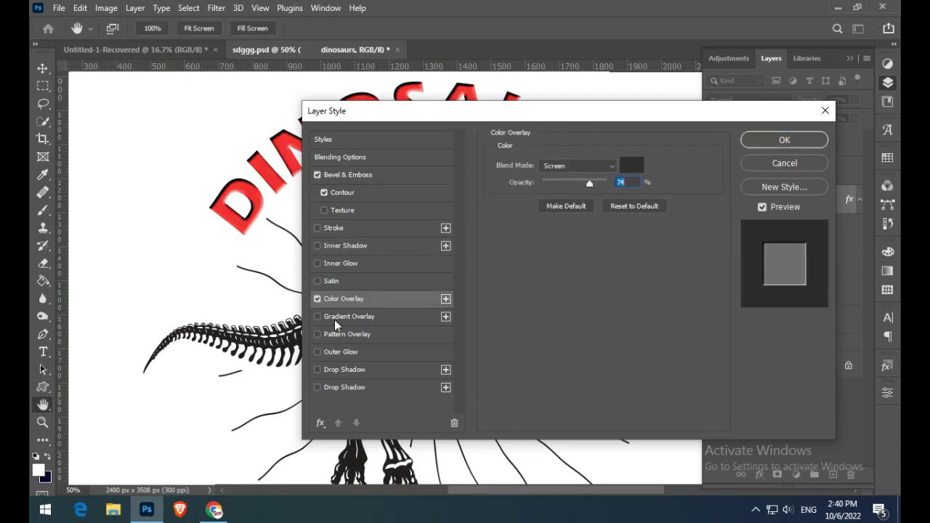
{"action": "left_click", "coordinate": [317, 318]}
{"action": "left_click", "coordinate": [318, 335]}
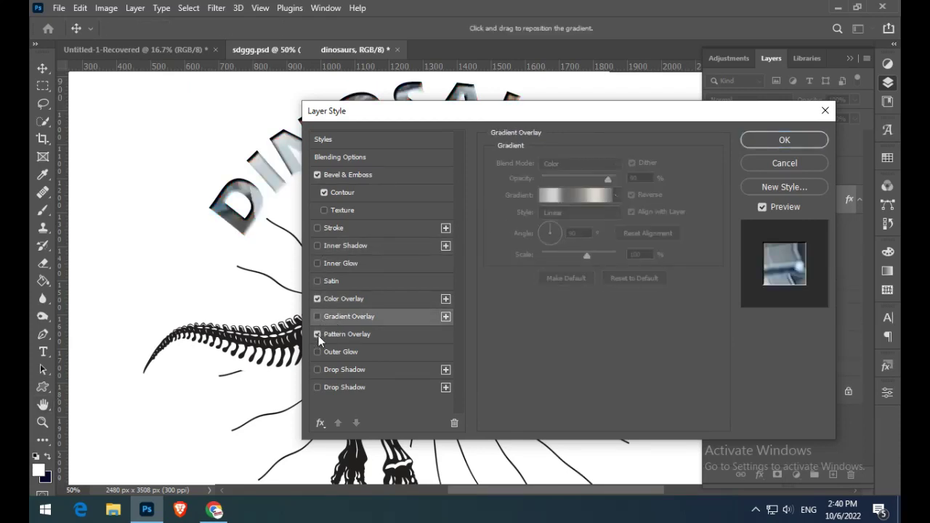
{"action": "left_click", "coordinate": [317, 334]}
{"action": "left_click", "coordinate": [318, 352]}
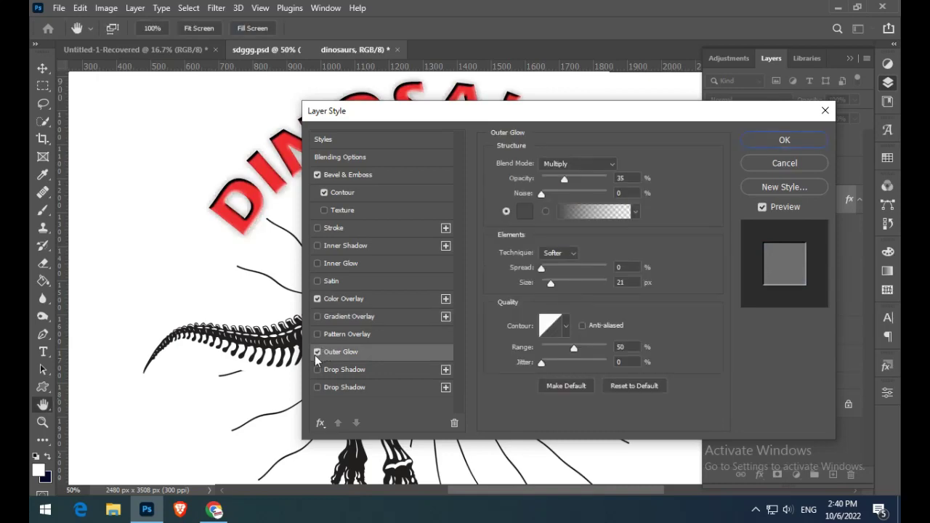
{"action": "left_click", "coordinate": [526, 211]}
{"action": "left_click", "coordinate": [254, 188]}
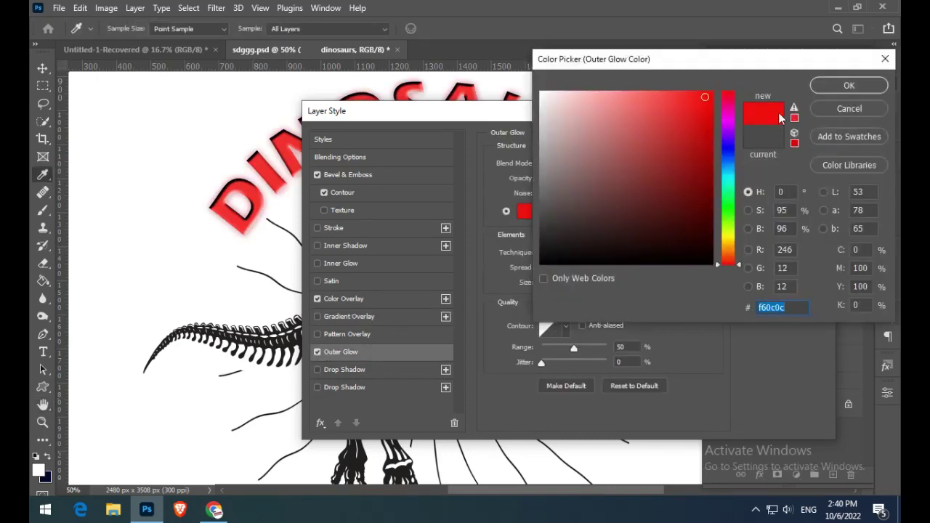
{"action": "left_click", "coordinate": [849, 85]}
{"action": "left_click", "coordinate": [326, 370]}
{"action": "left_click", "coordinate": [785, 139]}
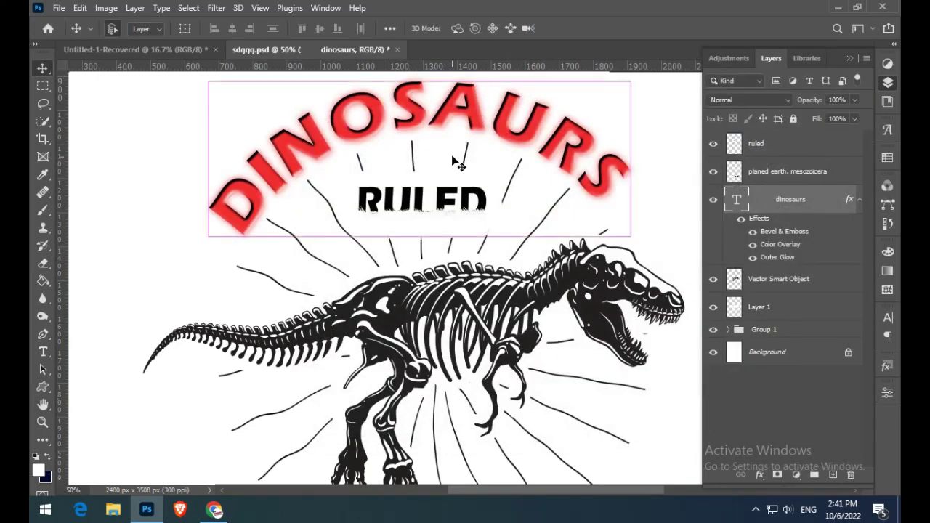
Step: Float the Layers panel and add a new empty layer
{"action": "key", "text": "ctrl+minus"}
{"action": "key", "text": "ctrl+minus"}
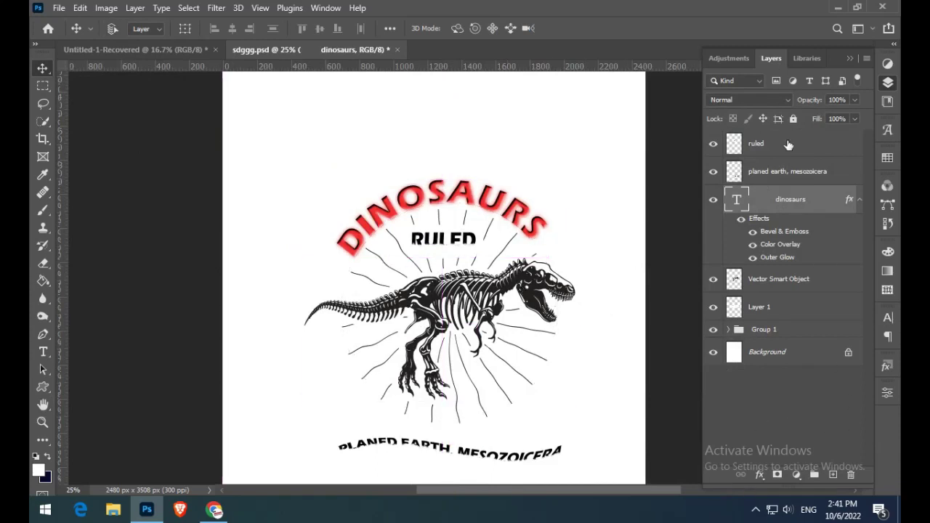
{"action": "left_click", "coordinate": [788, 145]}
{"action": "left_click", "coordinate": [777, 409]}
{"action": "left_click_drag", "start_coordinate": [772, 59], "coordinate": [610, 36]}
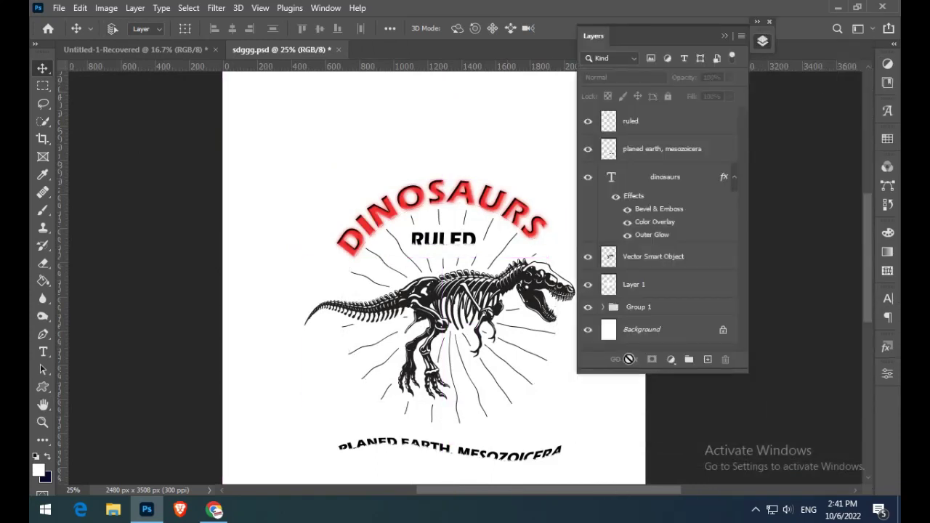
{"action": "left_click", "coordinate": [707, 359]}
{"action": "left_click_drag", "start_coordinate": [697, 36], "coordinate": [790, 43]}
Step: Paint large light-grey grunge splashes across the design with a 500 px brush
{"action": "left_click", "coordinate": [43, 210]}
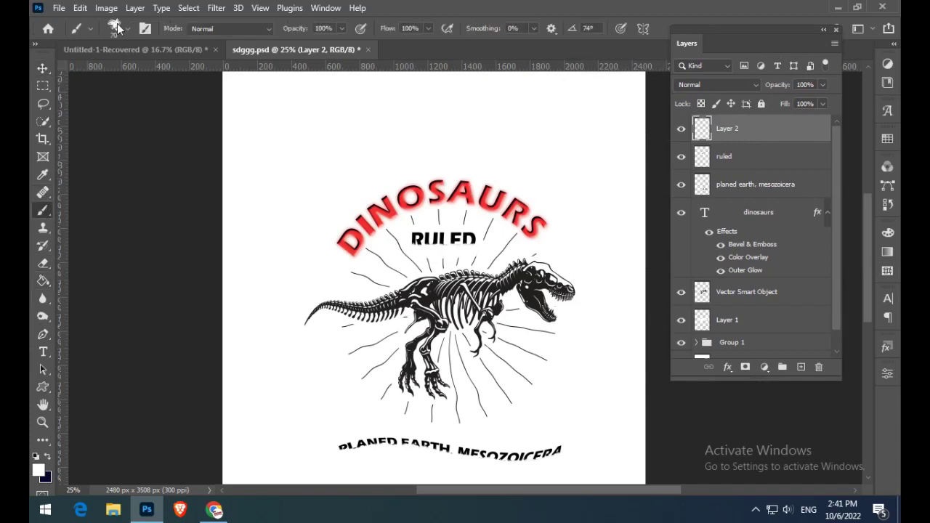
{"action": "left_click", "coordinate": [38, 470]}
{"action": "key", "text": "Return"}
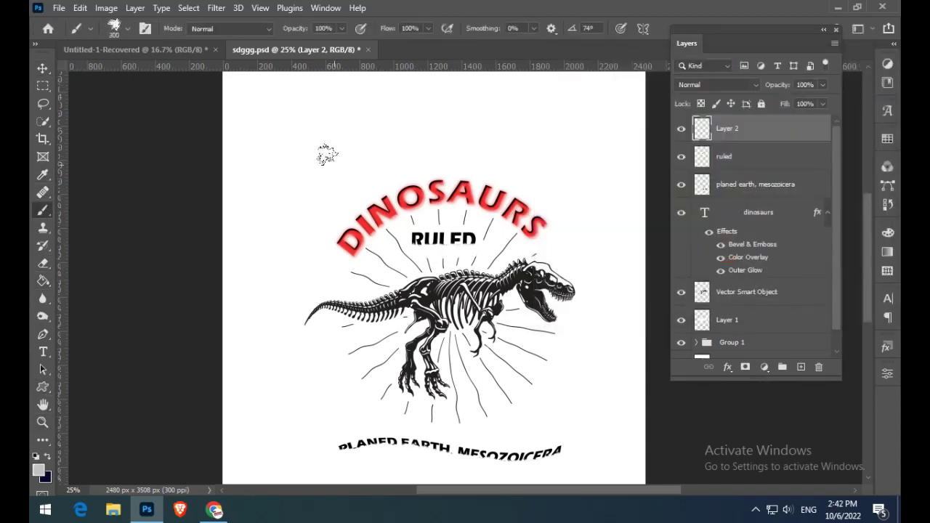
{"action": "key", "text": "bracketright"}
{"action": "key", "text": "bracketright"}
{"action": "mouse_move", "coordinate": [327, 154]}
{"action": "left_mouse_down"}
{"action": "mouse_move", "coordinate": [451, 349]}
{"action": "mouse_move", "coordinate": [480, 174]}
{"action": "mouse_move", "coordinate": [342, 436]}
{"action": "mouse_move", "coordinate": [451, 458]}
{"action": "left_mouse_up"}
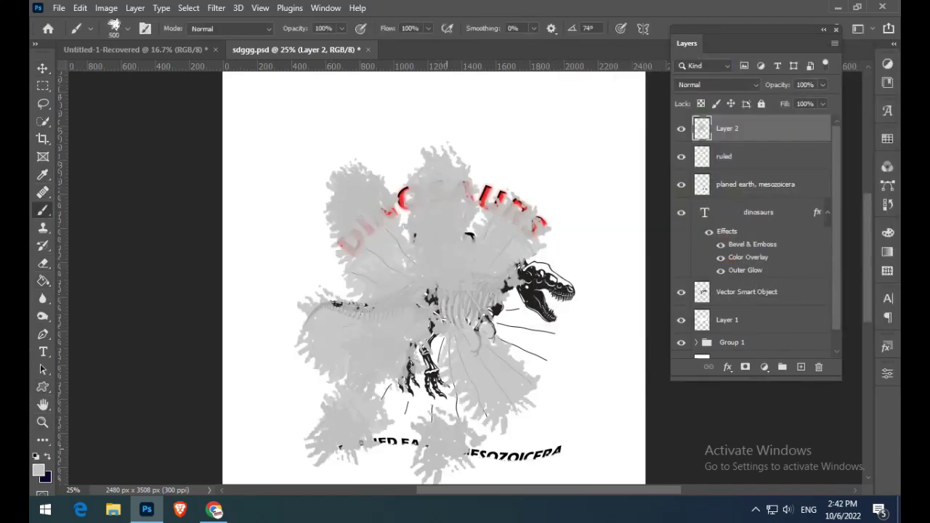
Step: Move Layer 2 below the dinosaur artwork and lower its opacity to 40%
{"action": "key", "text": "v"}
{"action": "left_click_drag", "start_coordinate": [727, 128], "coordinate": [748, 354]}
{"action": "left_click_drag", "start_coordinate": [817, 95], "coordinate": [787, 99]}
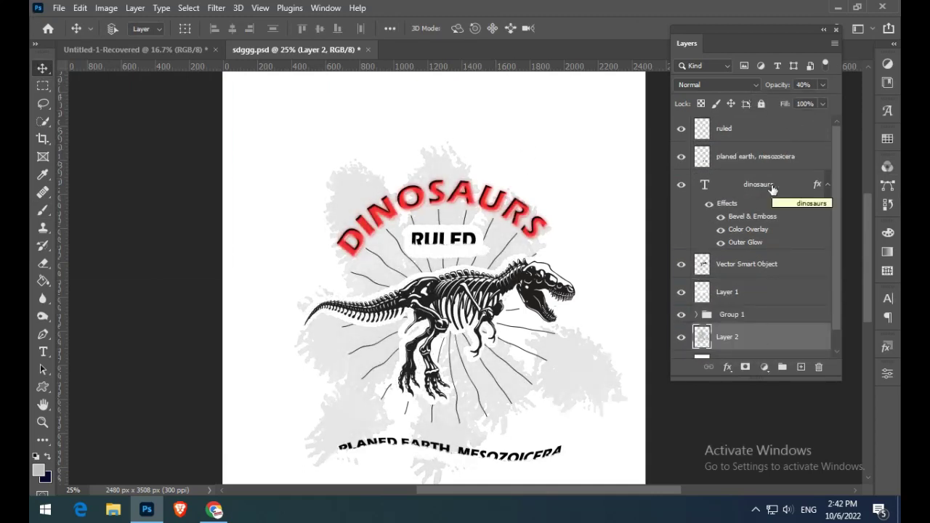
{"action": "left_click", "coordinate": [758, 296]}
Step: Add a new empty layer and hide the dinosaur skeleton layer
{"action": "double_click", "coordinate": [718, 152]}
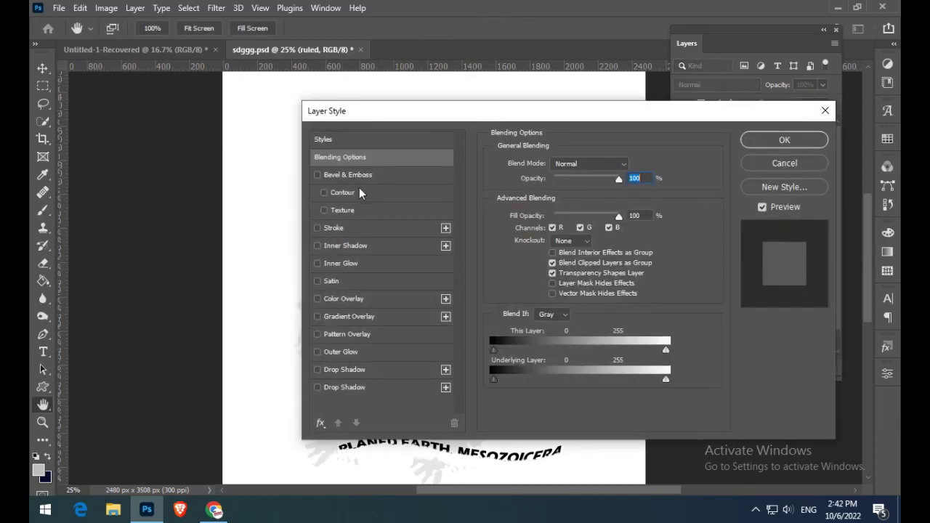
{"action": "left_click", "coordinate": [760, 133]}
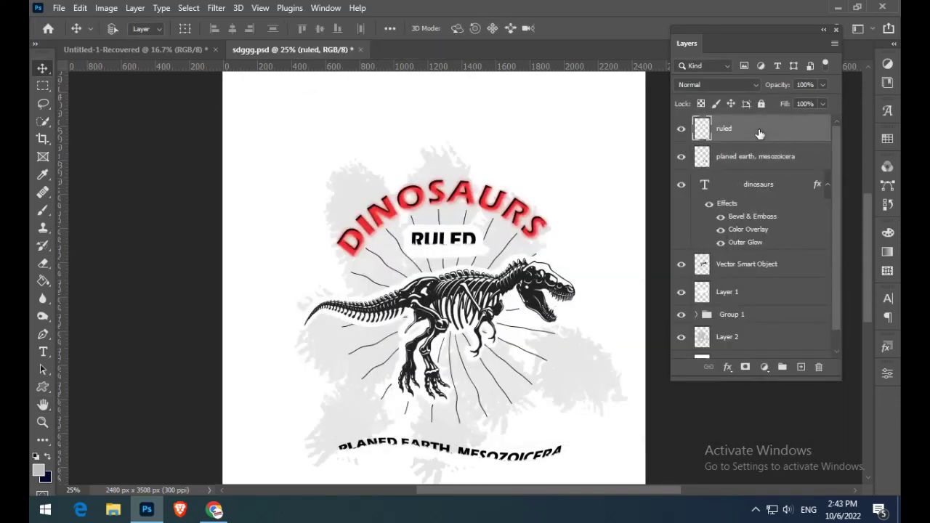
{"action": "left_click", "coordinate": [682, 131]}
{"action": "left_click", "coordinate": [681, 131]}
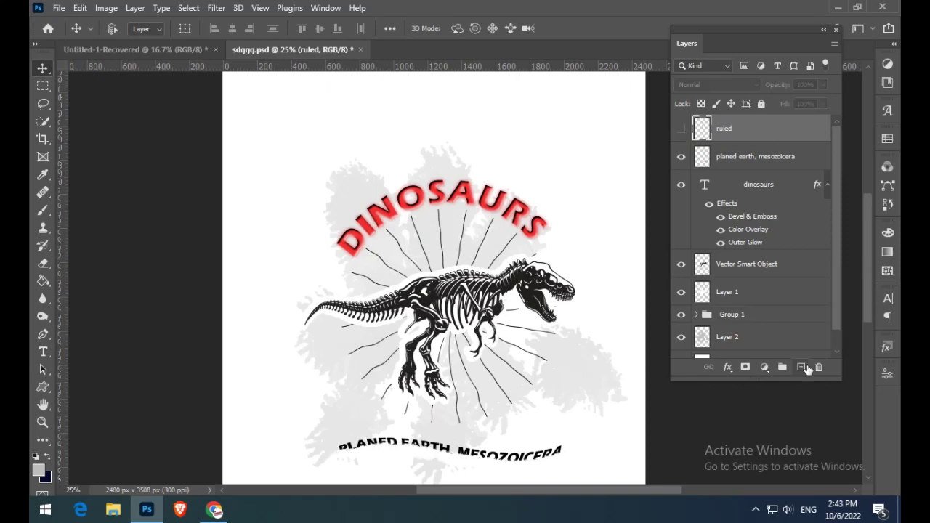
{"action": "left_click", "coordinate": [807, 369]}
{"action": "left_click", "coordinate": [681, 291]}
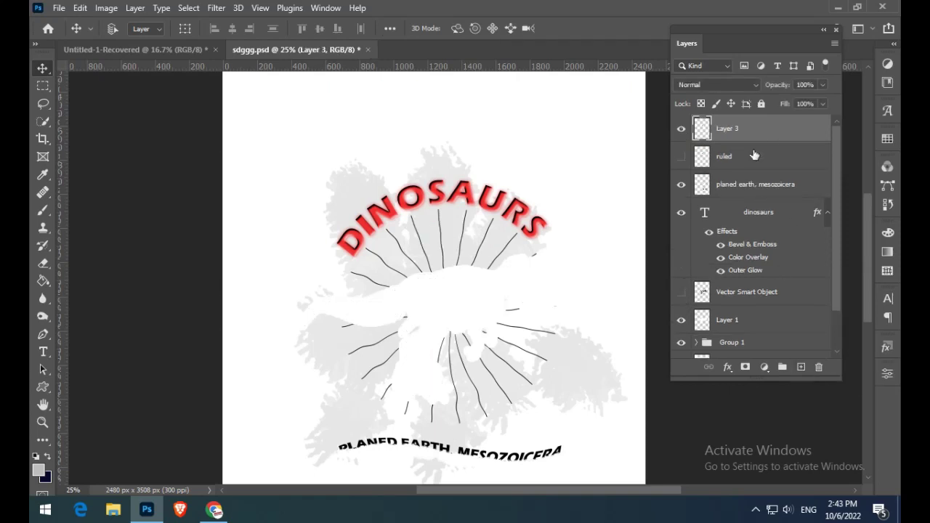
Step: Type RULED near the top of the page and set its text colour
{"action": "key", "text": "t"}
{"action": "left_click", "coordinate": [472, 246]}
{"action": "left_click", "coordinate": [759, 132]}
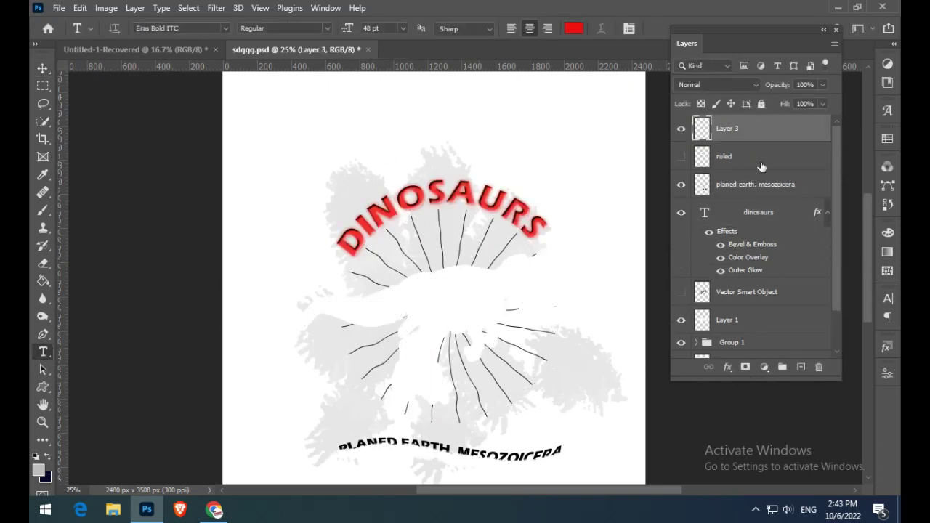
{"action": "left_click", "coordinate": [375, 122]}
{"action": "type", "text": "RULED"}
{"action": "key", "text": "ctrl+a"}
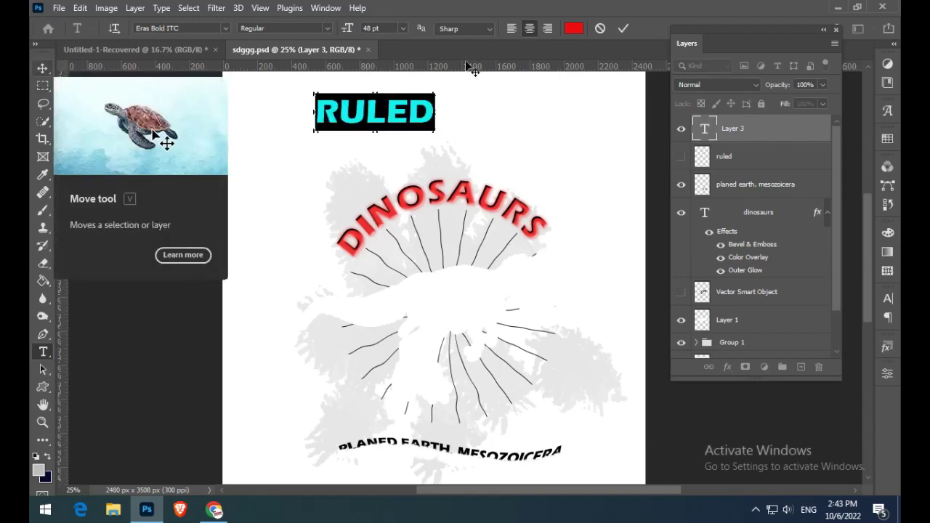
{"action": "left_click", "coordinate": [574, 28]}
{"action": "key", "text": "Return"}
{"action": "left_click", "coordinate": [43, 69]}
Step: Rasterize RULED, scale it down beneath DINOSAURS, and show the skeleton again
{"action": "right_click", "coordinate": [765, 128]}
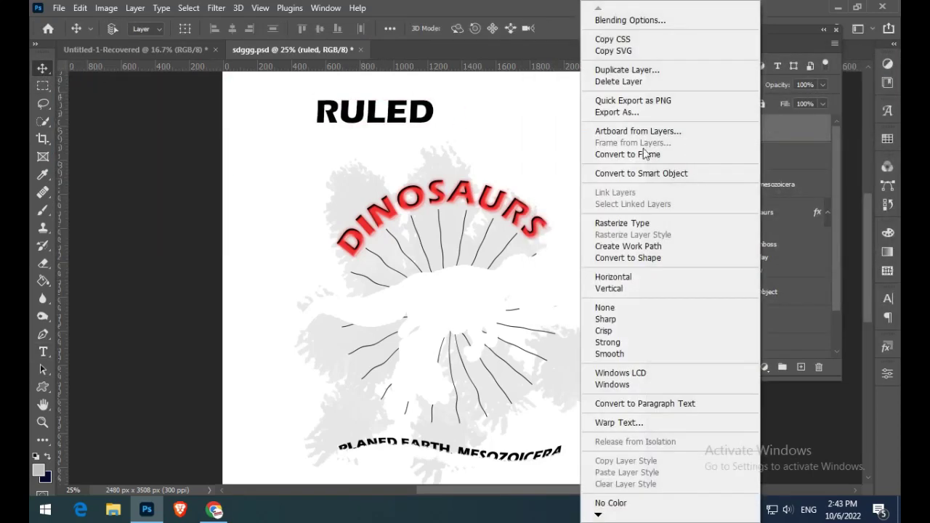
{"action": "left_click", "coordinate": [647, 225]}
{"action": "key", "text": "ctrl+t"}
{"action": "mouse_move", "coordinate": [317, 99]}
{"action": "left_mouse_down"}
{"action": "mouse_move", "coordinate": [371, 111]}
{"action": "mouse_move", "coordinate": [445, 238]}
{"action": "mouse_move", "coordinate": [439, 243]}
{"action": "left_mouse_up"}
{"action": "key", "text": "Return"}
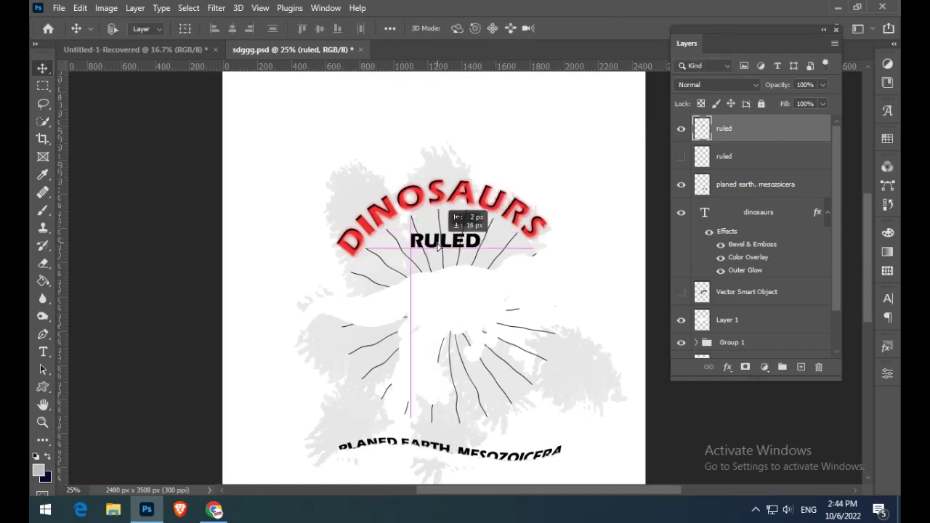
{"action": "left_click", "coordinate": [681, 291]}
{"action": "left_click", "coordinate": [752, 167]}
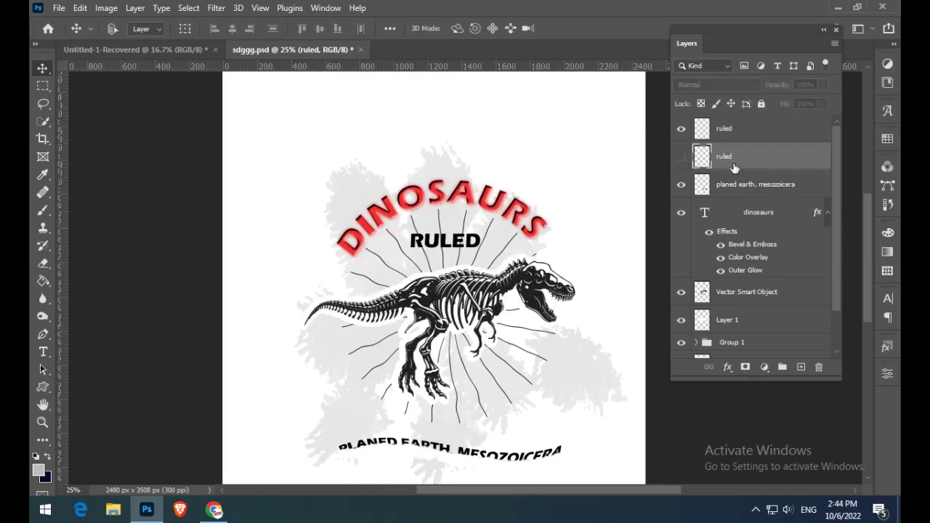
{"action": "double_click", "coordinate": [752, 138]}
Step: Give RULED a solid white 32 px Stroke positioned outside the letters
{"action": "left_click_drag", "start_coordinate": [581, 112], "coordinate": [802, 110]}
{"action": "left_click", "coordinate": [554, 225]}
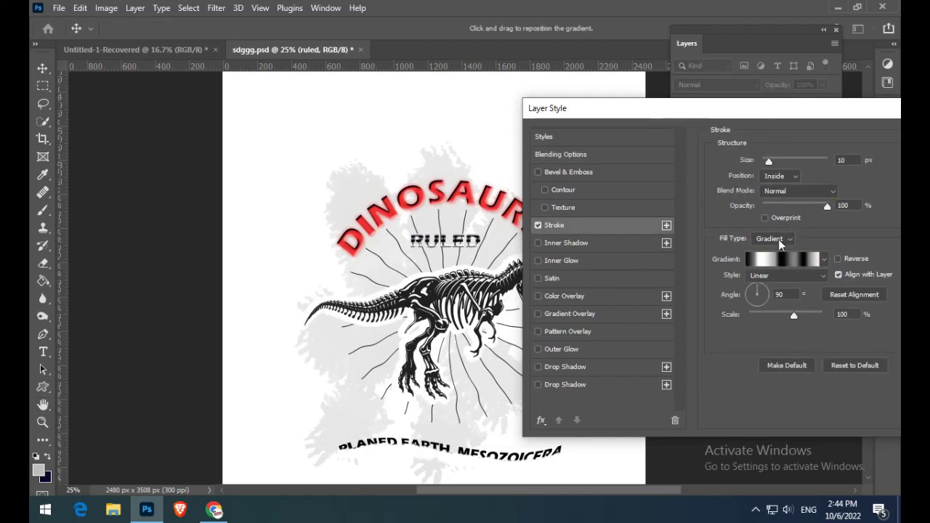
{"action": "left_click", "coordinate": [772, 238]}
{"action": "left_click", "coordinate": [763, 255]}
{"action": "left_click", "coordinate": [745, 259]}
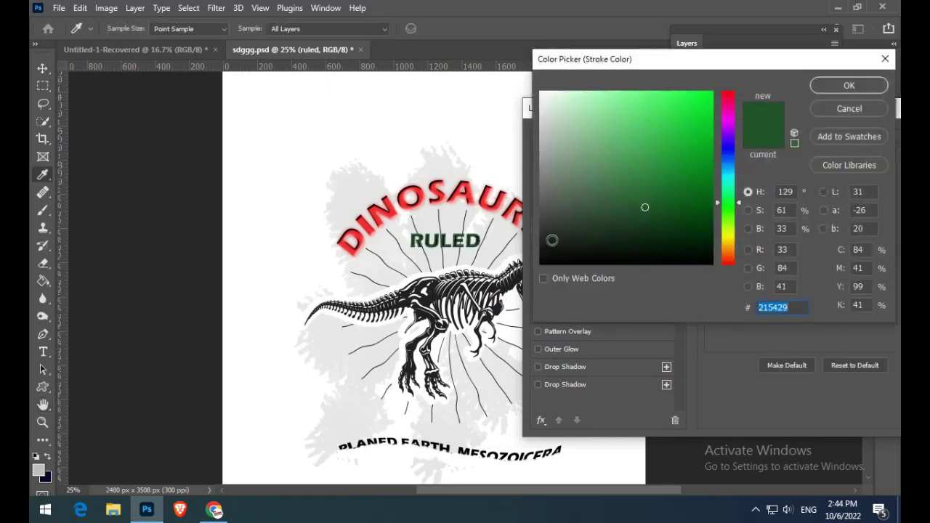
{"action": "left_click", "coordinate": [544, 93]}
{"action": "left_click", "coordinate": [848, 85]}
{"action": "left_click", "coordinate": [781, 176]}
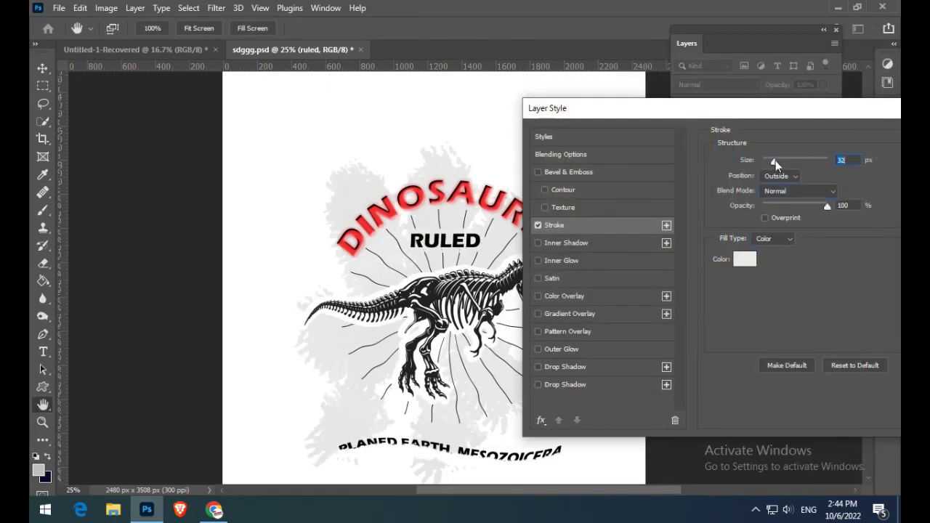
{"action": "key", "text": "Return"}
{"action": "key", "text": "v"}
{"action": "left_click_drag", "start_coordinate": [518, 459], "coordinate": [517, 441]}
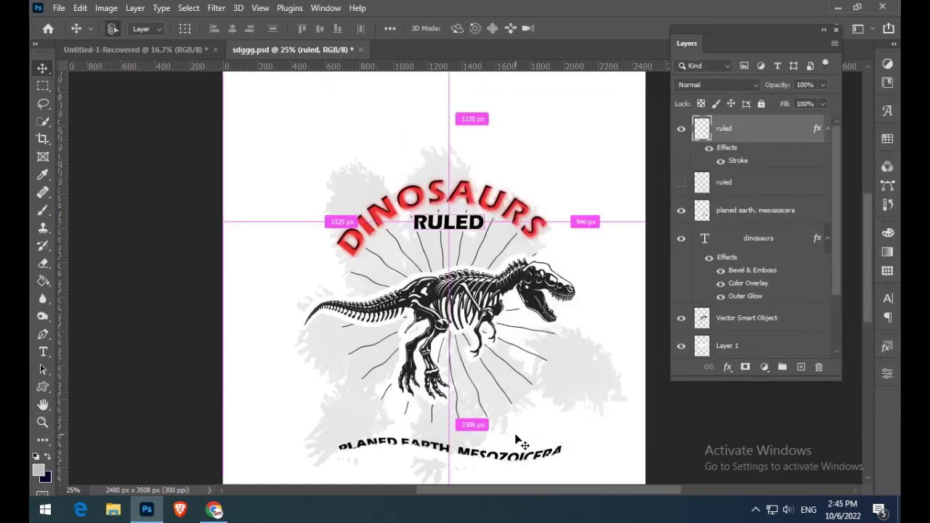
{"action": "key", "text": "ctrl+z"}
Step: Hide the old curved caption and type PLANED EARTH / MESOZOICERA in two lines
{"action": "scroll", "coordinate": [836, 353], "scroll_direction": "down", "scroll_amount": 3}
{"action": "left_click", "coordinate": [748, 249]}
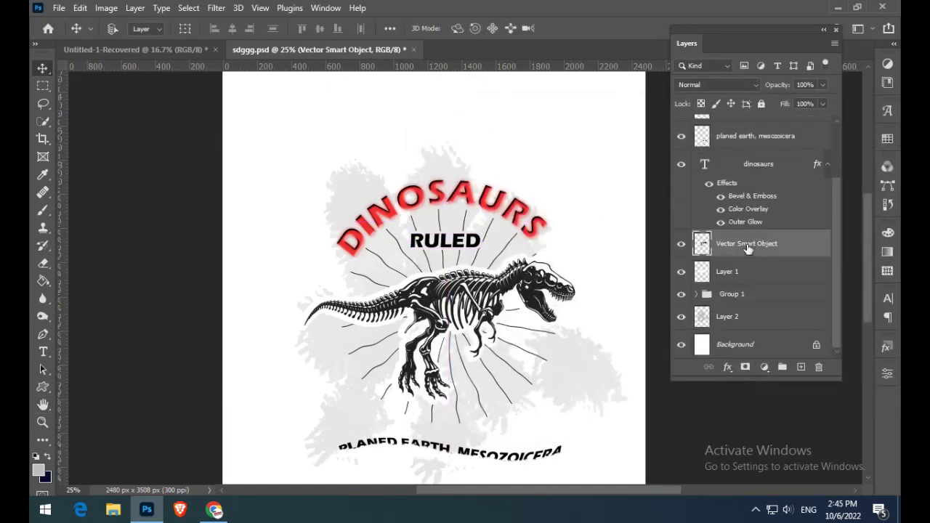
{"action": "left_click", "coordinate": [721, 140]}
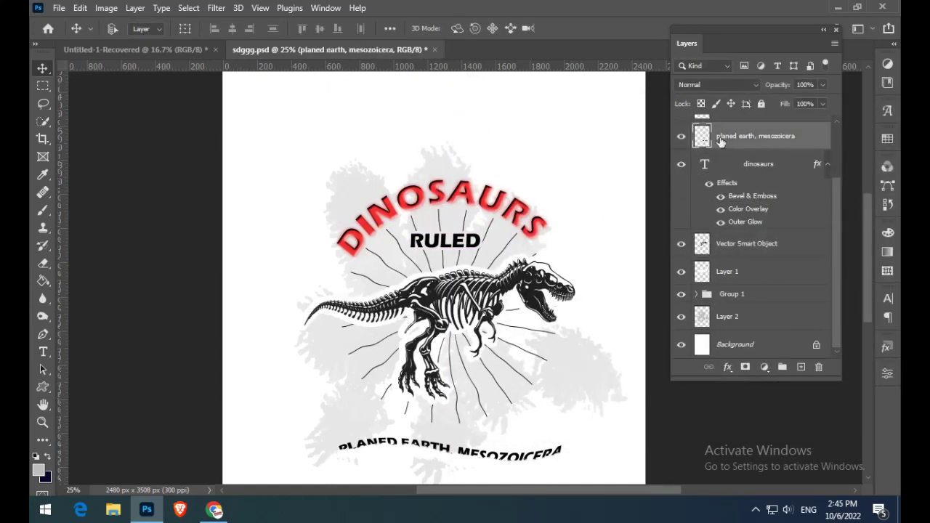
{"action": "left_click", "coordinate": [681, 136]}
{"action": "key", "text": "t"}
{"action": "left_click", "coordinate": [365, 426]}
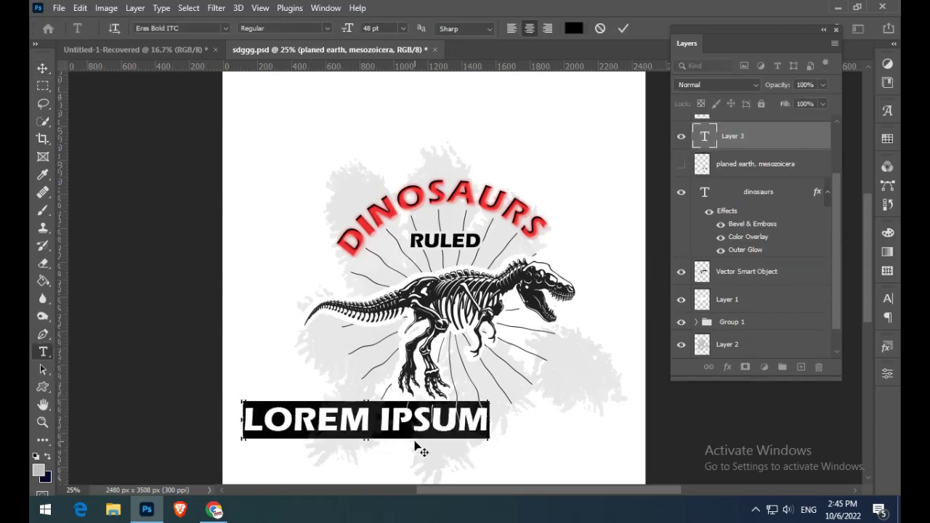
{"action": "type", "text": "PLANED"}
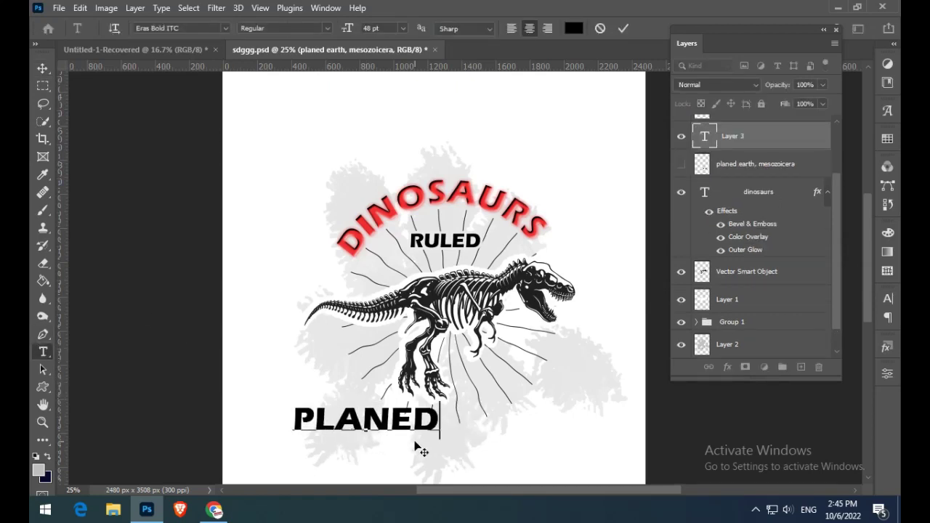
{"action": "type", "text": " EARTH "}
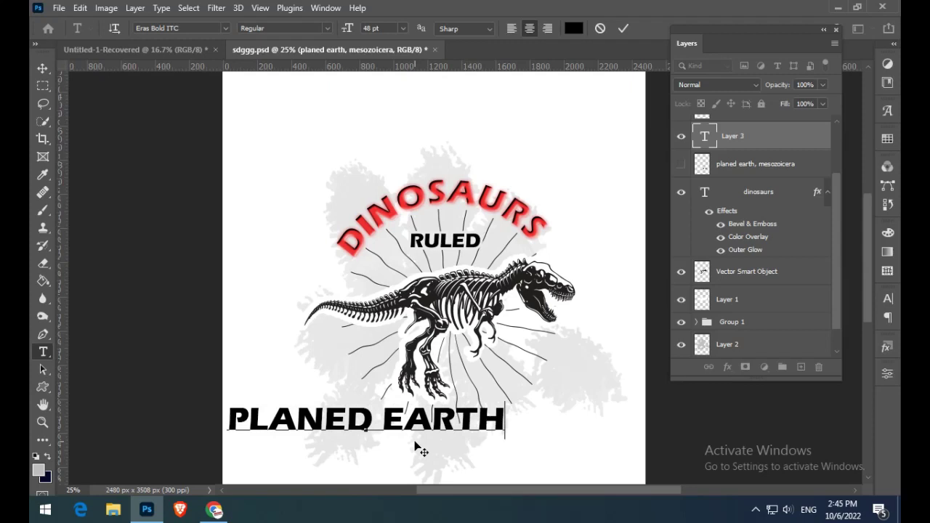
{"action": "type", "text": "MESO"}
{"action": "key", "text": "BackSpace"}
{"action": "type", "text": "E"}
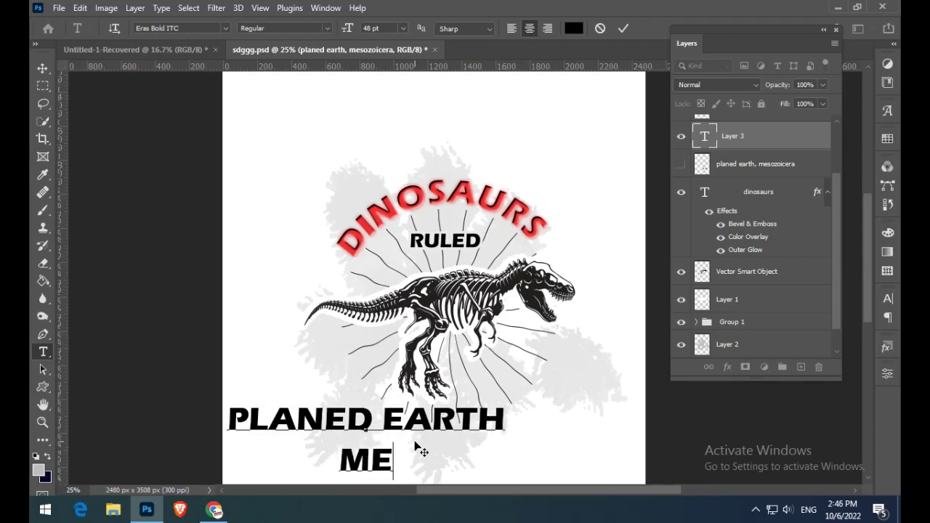
{"action": "type", "text": "SOZOICERA"}
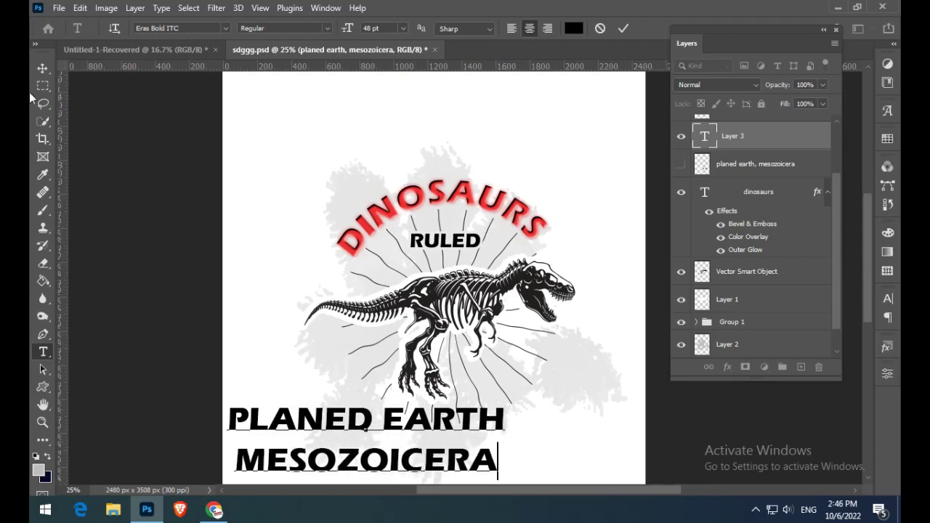
Step: Commit the new caption and centre it beneath the skeleton
{"action": "left_click", "coordinate": [43, 68]}
{"action": "mouse_move", "coordinate": [247, 478]}
{"action": "left_mouse_down"}
{"action": "mouse_move", "coordinate": [286, 461]}
{"action": "mouse_move", "coordinate": [315, 480]}
{"action": "left_mouse_up"}
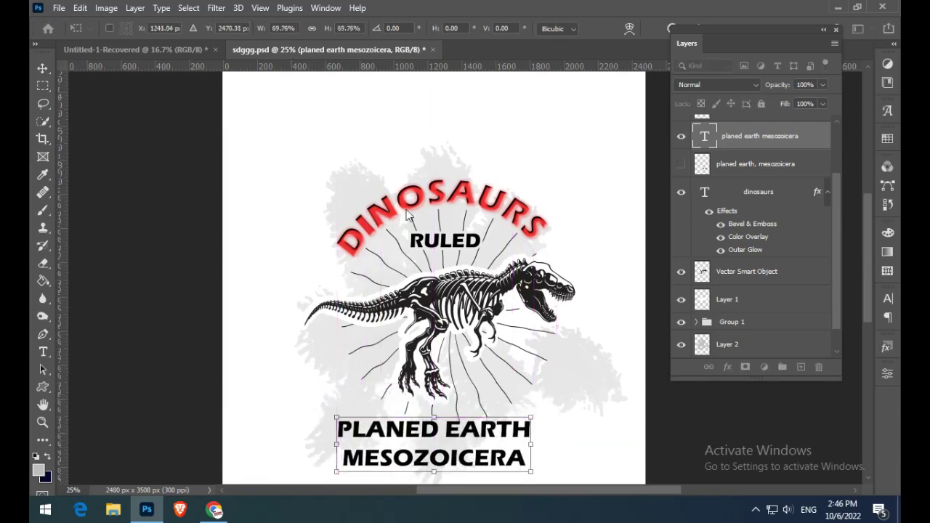
{"action": "left_click", "coordinate": [161, 8]}
{"action": "left_click", "coordinate": [438, 438]}
{"action": "scroll", "coordinate": [523, 409], "scroll_direction": "down", "scroll_amount": 3}
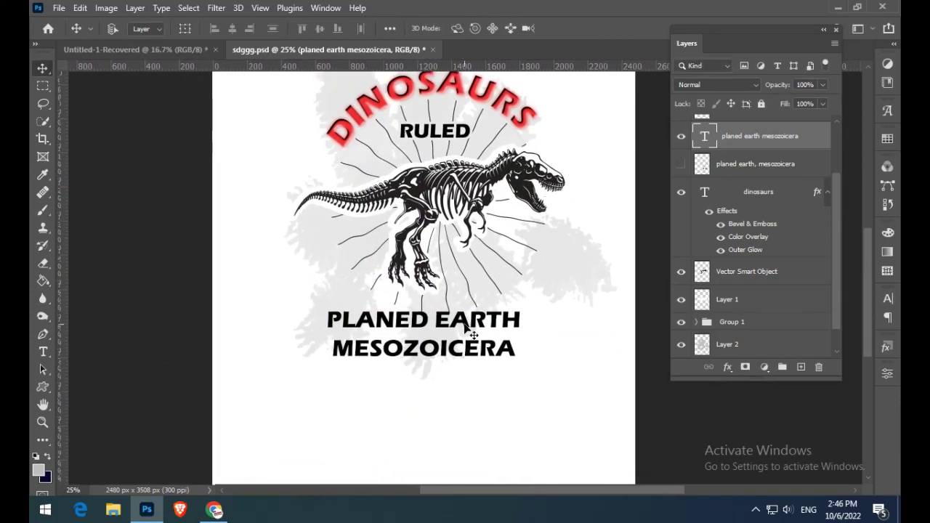
{"action": "left_click", "coordinate": [161, 7]}
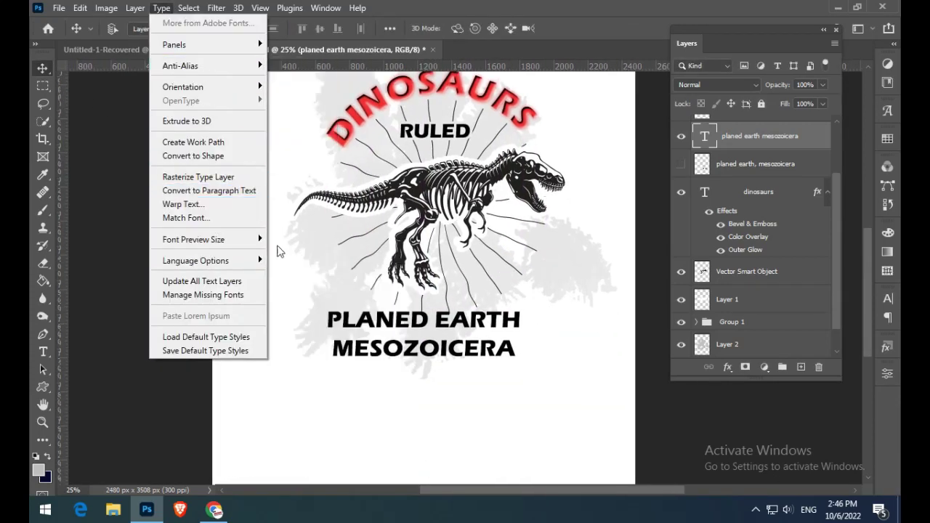
Step: Select all of the PLANED EARTH caption text for restyling
{"action": "left_click", "coordinate": [426, 323]}
{"action": "key", "text": "t"}
{"action": "left_click", "coordinate": [344, 324]}
{"action": "right_click", "coordinate": [349, 333]}
{"action": "left_click_drag", "start_coordinate": [344, 323], "coordinate": [519, 324]}
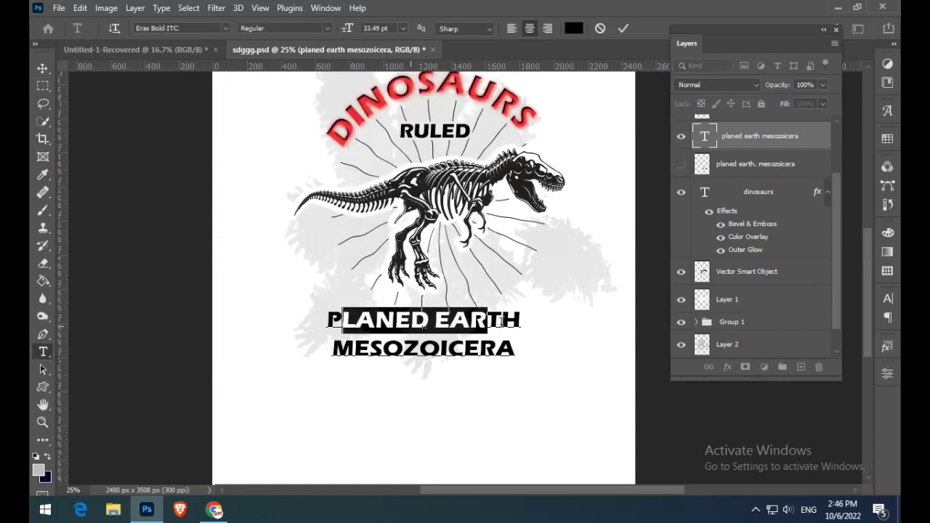
{"action": "right_click", "coordinate": [500, 328]}
{"action": "double_click", "coordinate": [495, 327]}
{"action": "key", "text": "ctrl+a"}
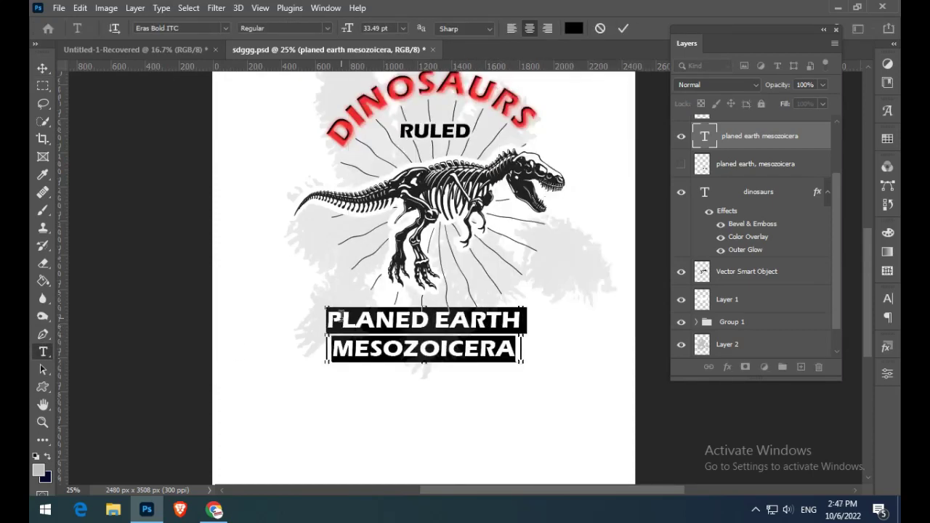
Step: Try the !Paul Maul font on the caption and test a slight enlargement
{"action": "left_click", "coordinate": [182, 28]}
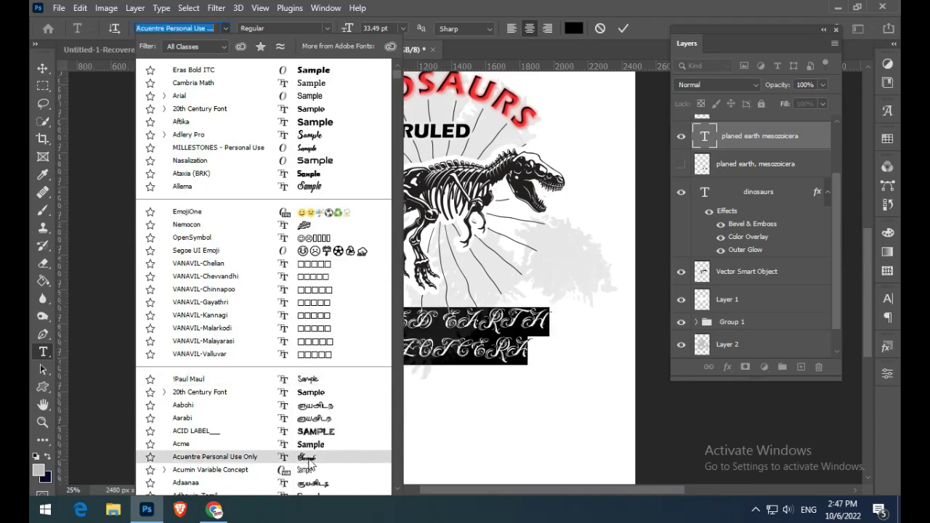
{"action": "left_click", "coordinate": [318, 380]}
{"action": "key", "text": "ctrl+Return"}
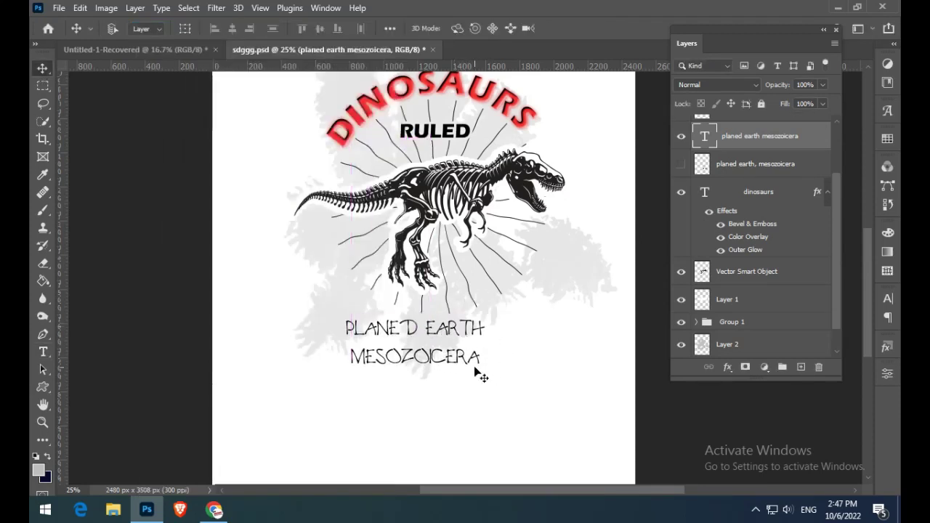
{"action": "key", "text": "ctrl+t"}
{"action": "mouse_move", "coordinate": [498, 366]}
{"action": "left_mouse_down"}
{"action": "mouse_move", "coordinate": [518, 372]}
{"action": "mouse_move", "coordinate": [460, 341]}
{"action": "left_mouse_up"}
{"action": "key", "text": "Return"}
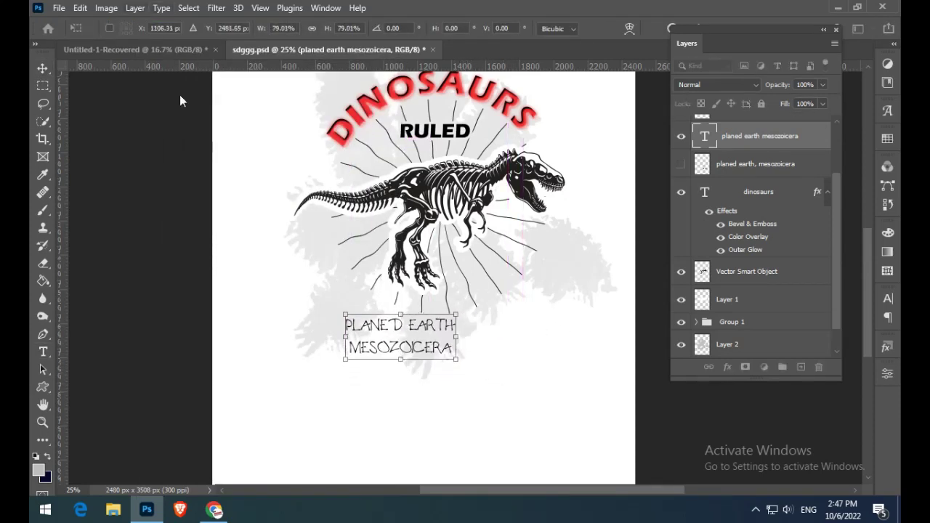
Step: Change the whole caption's font to MILLESTONES - Personal Use
{"action": "left_click", "coordinate": [43, 352]}
{"action": "left_click", "coordinate": [383, 333]}
{"action": "key", "text": "ctrl+a"}
{"action": "left_click", "coordinate": [106, 8]}
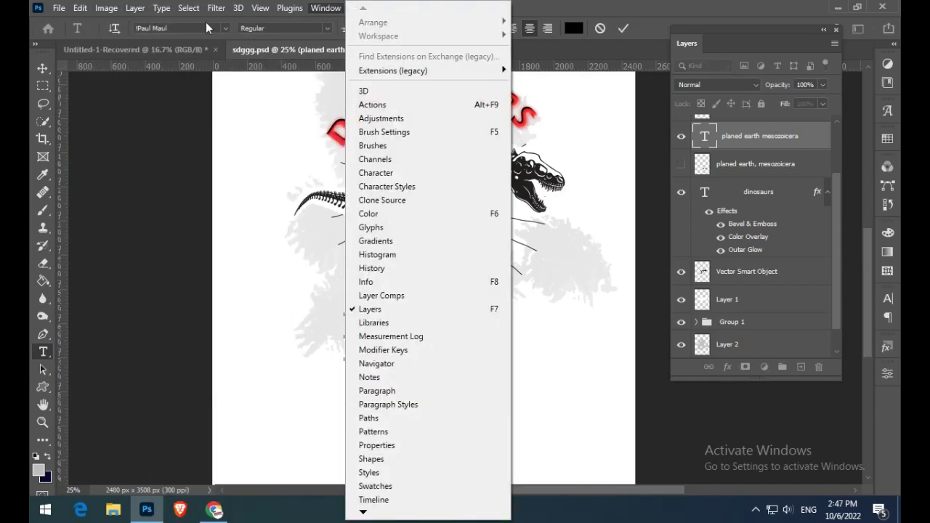
{"action": "left_click", "coordinate": [226, 28]}
{"action": "left_click", "coordinate": [218, 164]}
Step: Merge the caption into one line and centre it below the skeleton
{"action": "left_click", "coordinate": [360, 348]}
{"action": "key", "text": "BackSpace"}
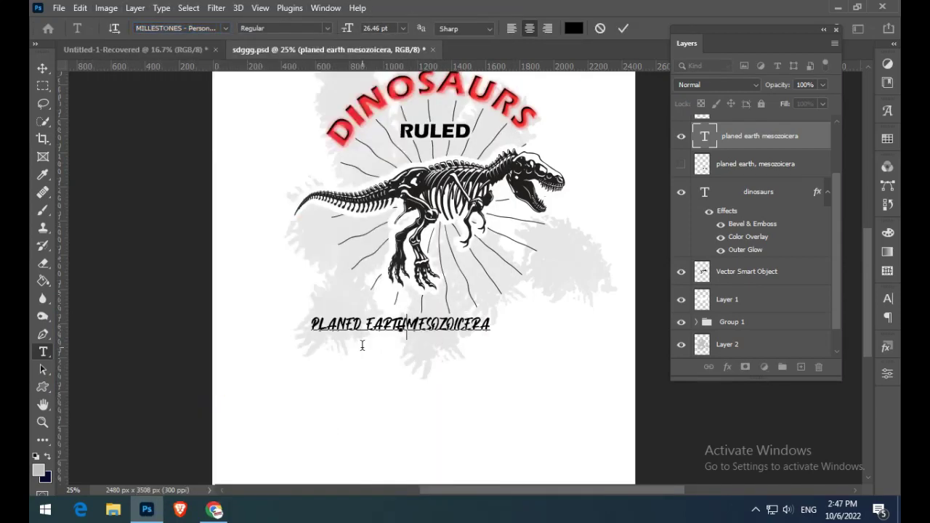
{"action": "key", "text": "ctrl+Return"}
{"action": "key", "text": "v"}
{"action": "left_click_drag", "start_coordinate": [427, 328], "coordinate": [469, 334]}
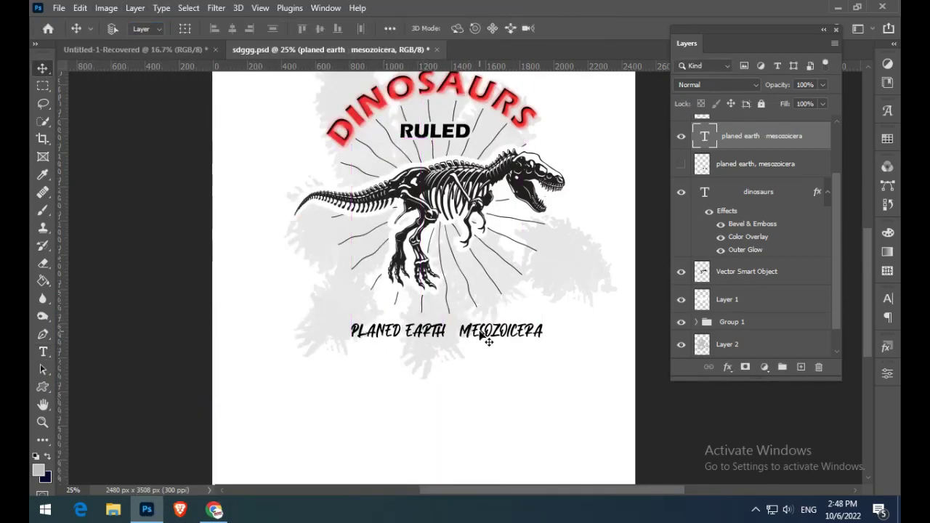